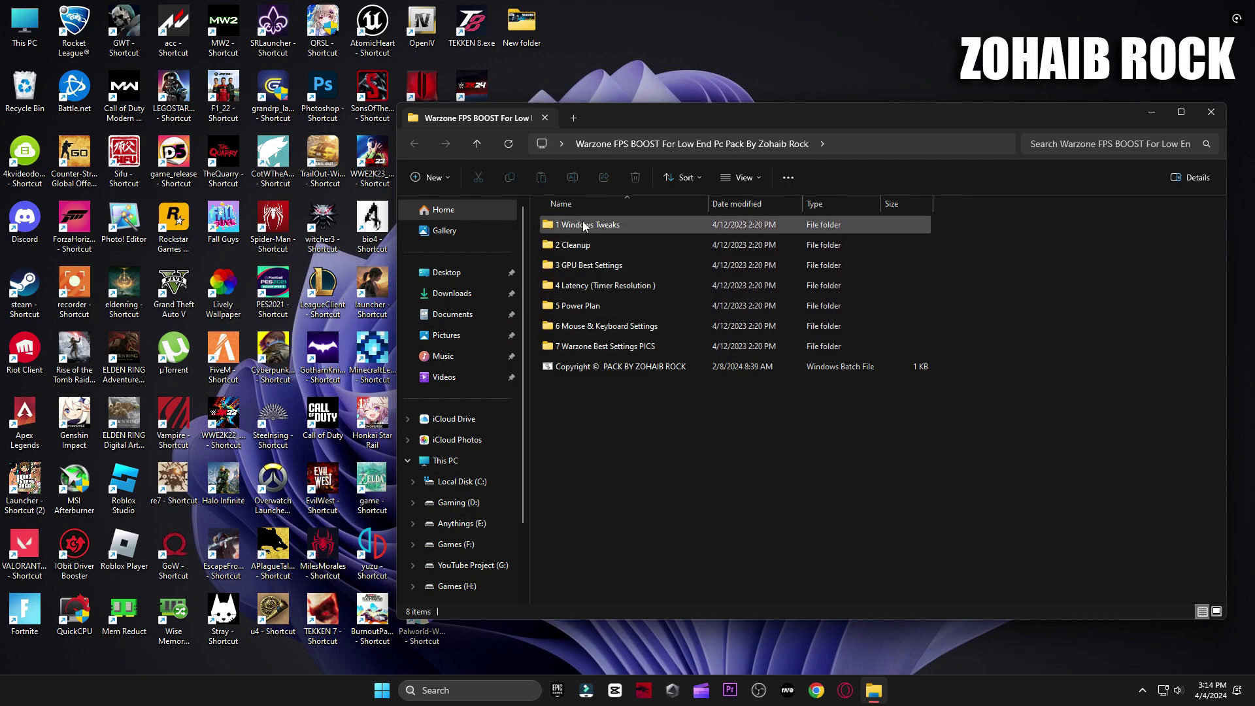
Open the 1 Windows Tweaks folder, and look over the System page of Windows Settings before closing it
{"action": "double_click", "coordinate": [618, 226]}
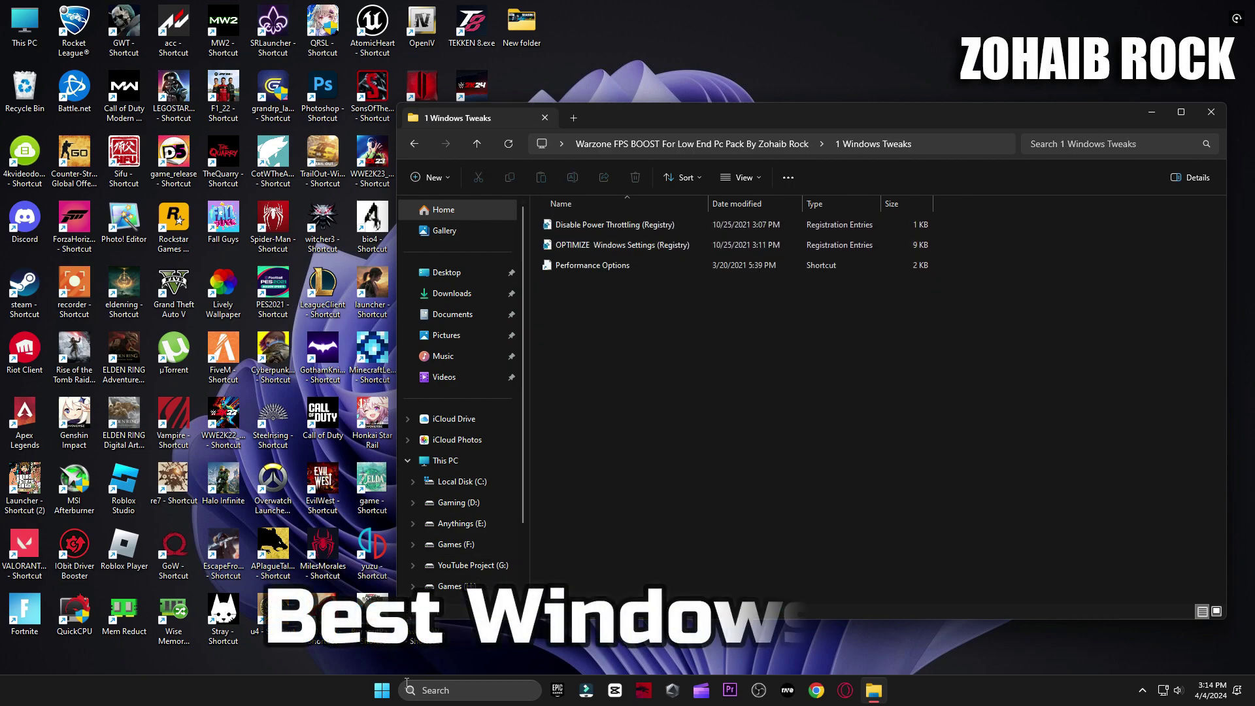
{"action": "key", "text": "super"}
{"action": "left_click", "coordinate": [596, 416]}
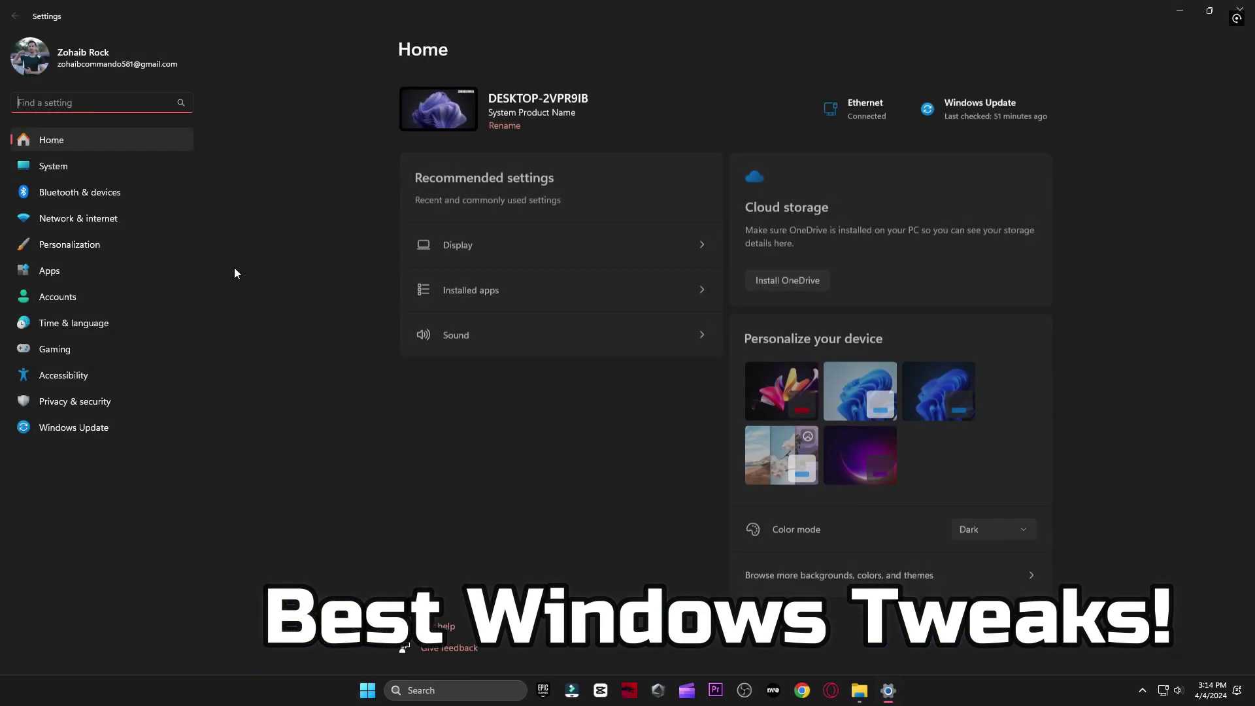
{"action": "left_click", "coordinate": [109, 174]}
{"action": "scroll", "coordinate": [660, 335], "scroll_direction": "down", "scroll_amount": 4}
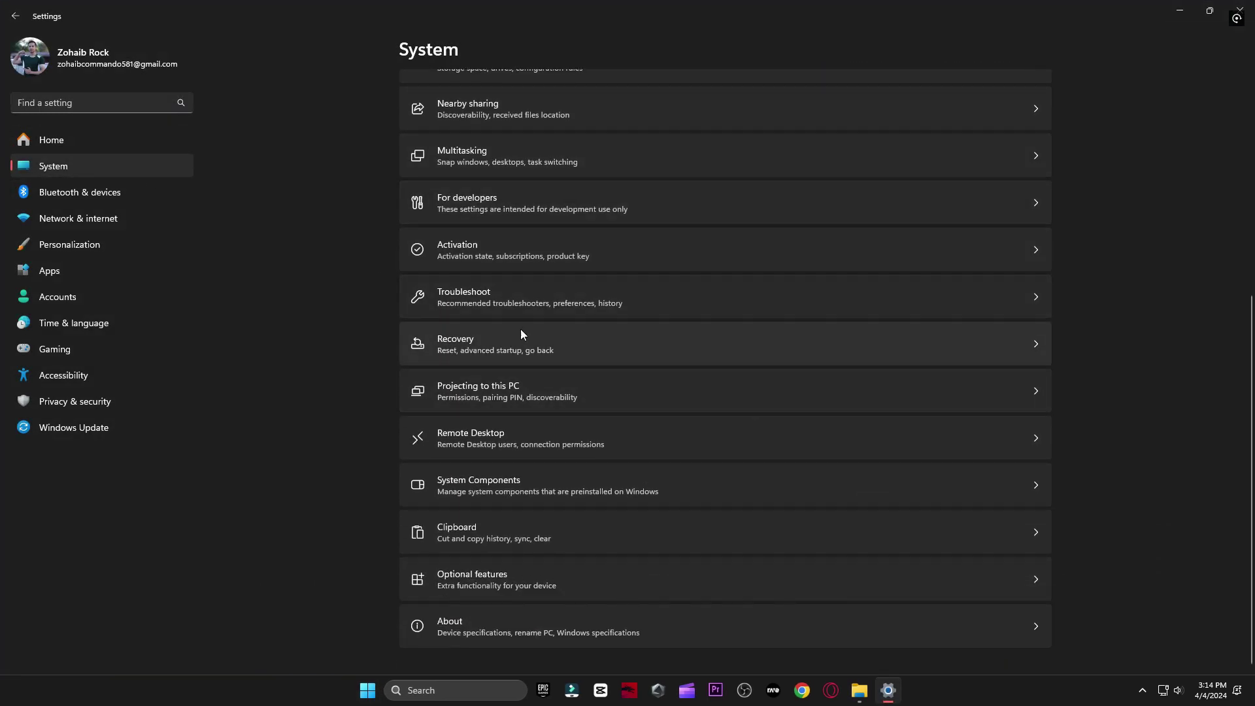
{"action": "left_click", "coordinate": [1240, 9]}
Merge the OPTIMIZE Windows Settings and Disable Power Throttling registry files into the Windows registry
{"action": "double_click", "coordinate": [575, 244]}
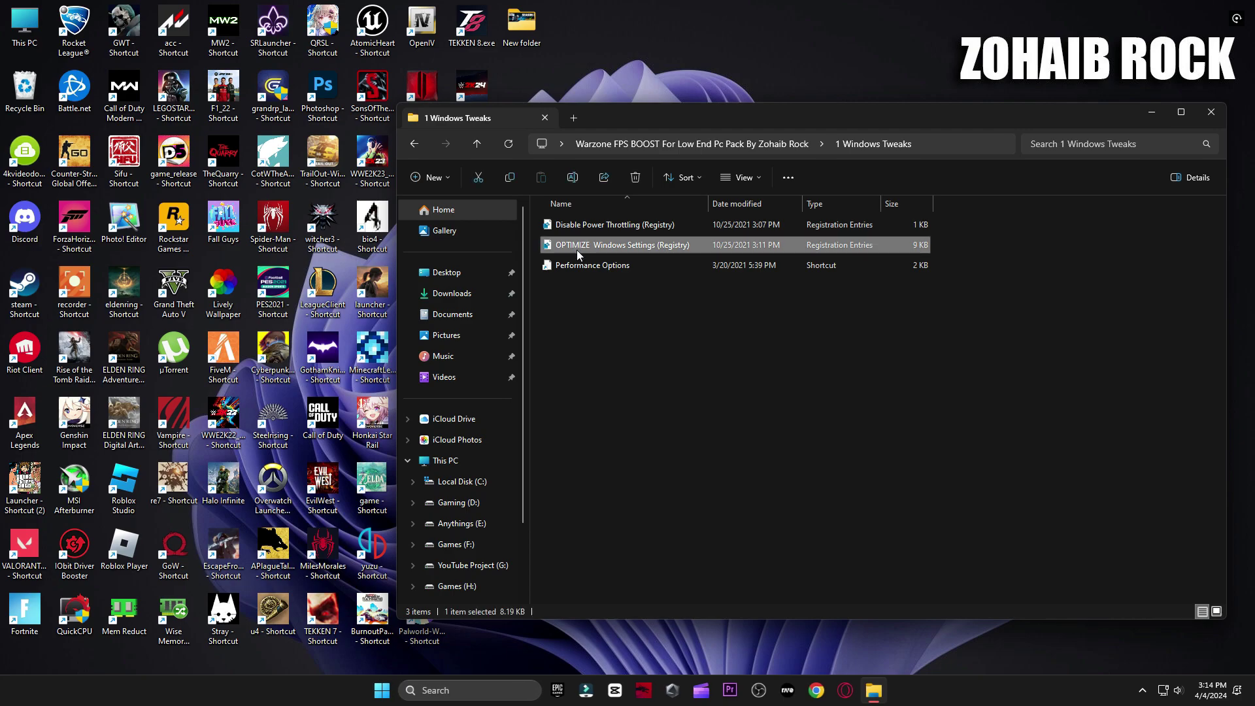
{"action": "left_click", "coordinate": [724, 362]}
{"action": "left_click", "coordinate": [776, 355]}
{"action": "double_click", "coordinate": [624, 224]}
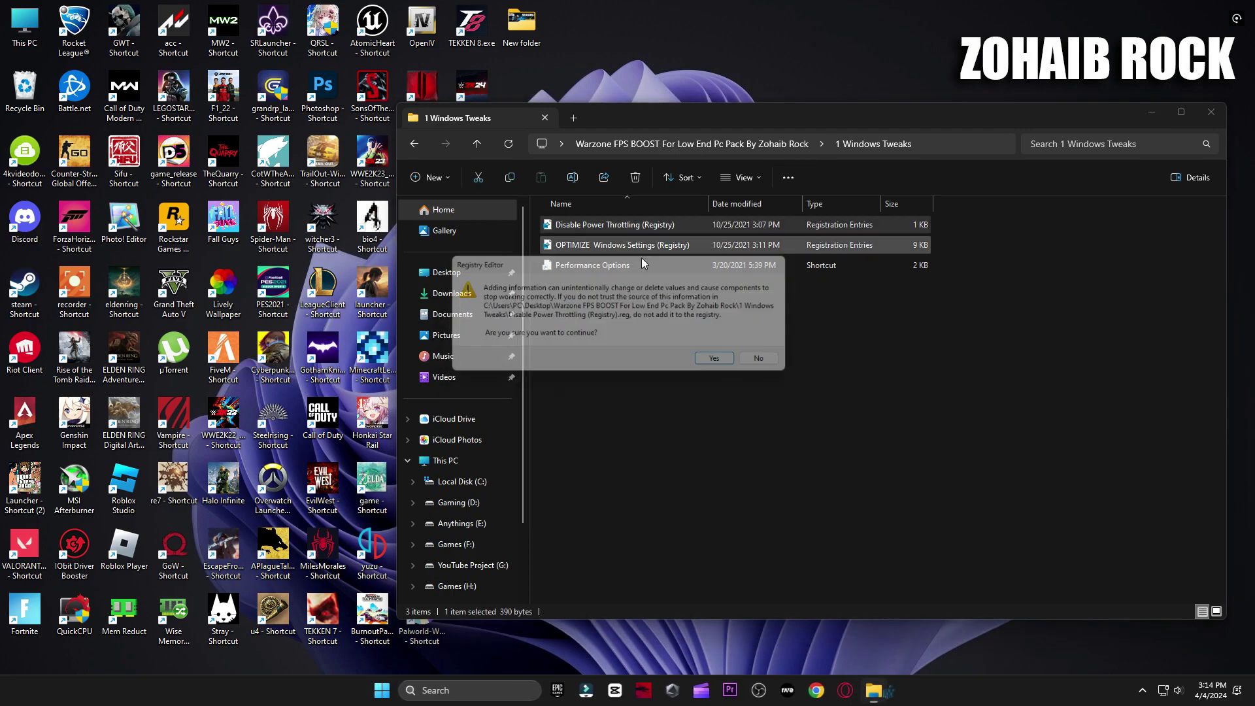
{"action": "left_click", "coordinate": [724, 362]}
{"action": "left_click", "coordinate": [758, 347]}
Open the Performance Options shortcut and accept the visual effects with "Let Windows choose what's best for my computer"
{"action": "double_click", "coordinate": [599, 266]}
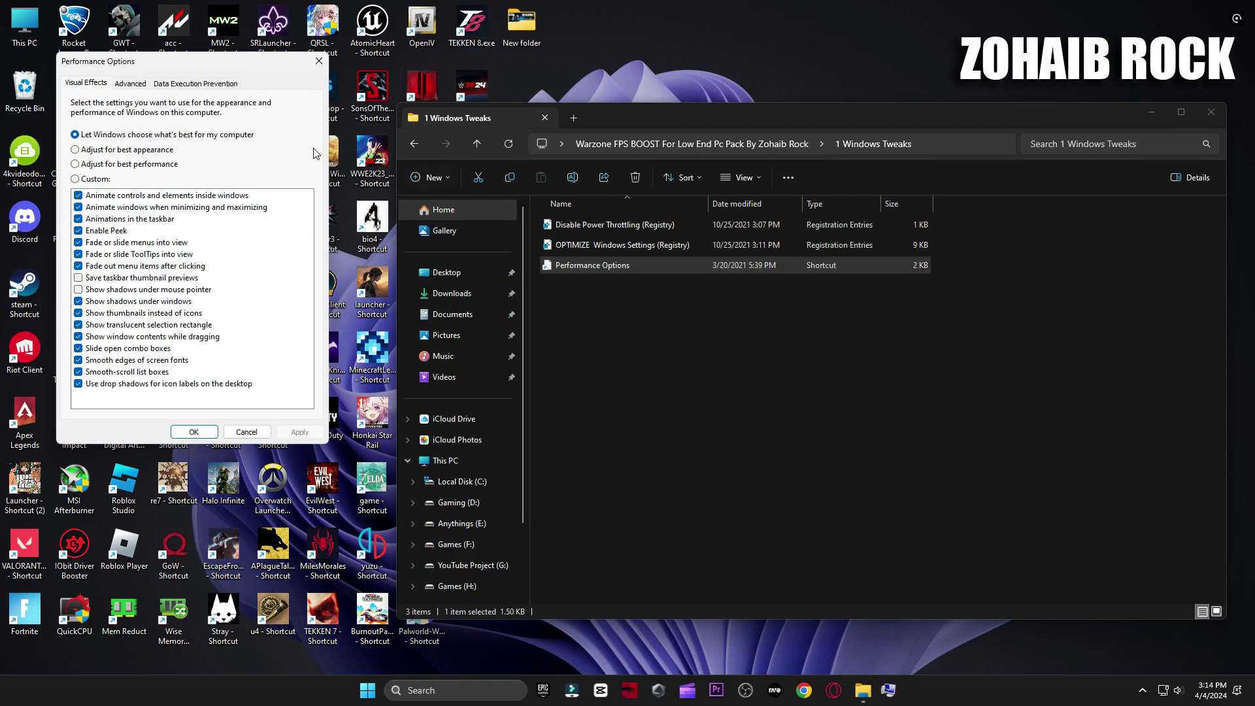
{"action": "left_click_drag", "start_coordinate": [243, 67], "coordinate": [654, 124]}
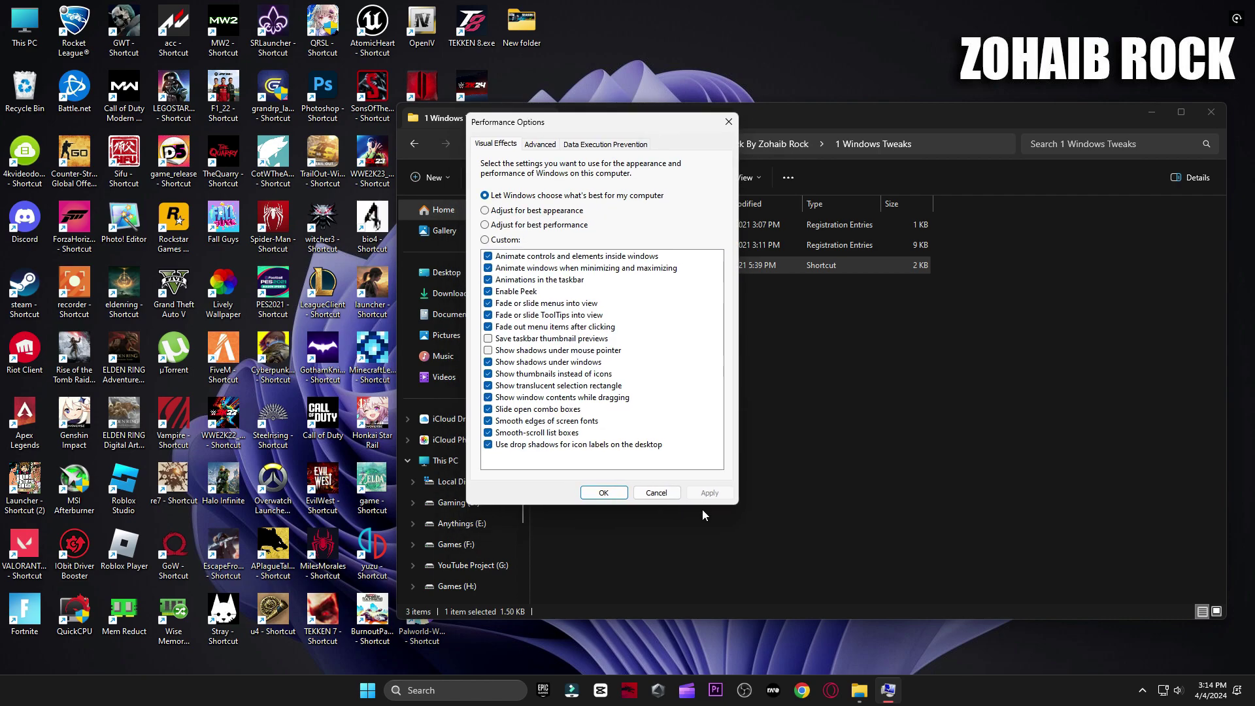
{"action": "left_click", "coordinate": [601, 494]}
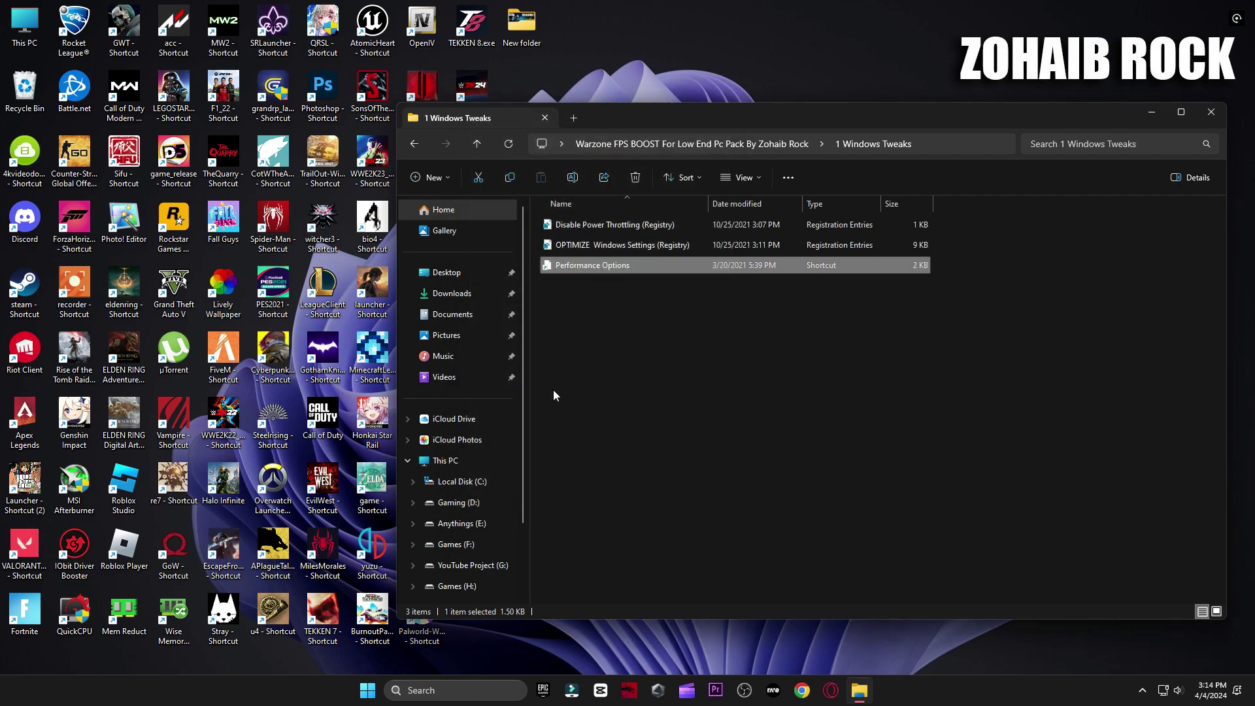
Run the Delete Temporary Files and Delete Windows Update Cache scripts from the 2 Cleanup folder
{"action": "left_click", "coordinate": [414, 143]}
{"action": "double_click", "coordinate": [578, 246]}
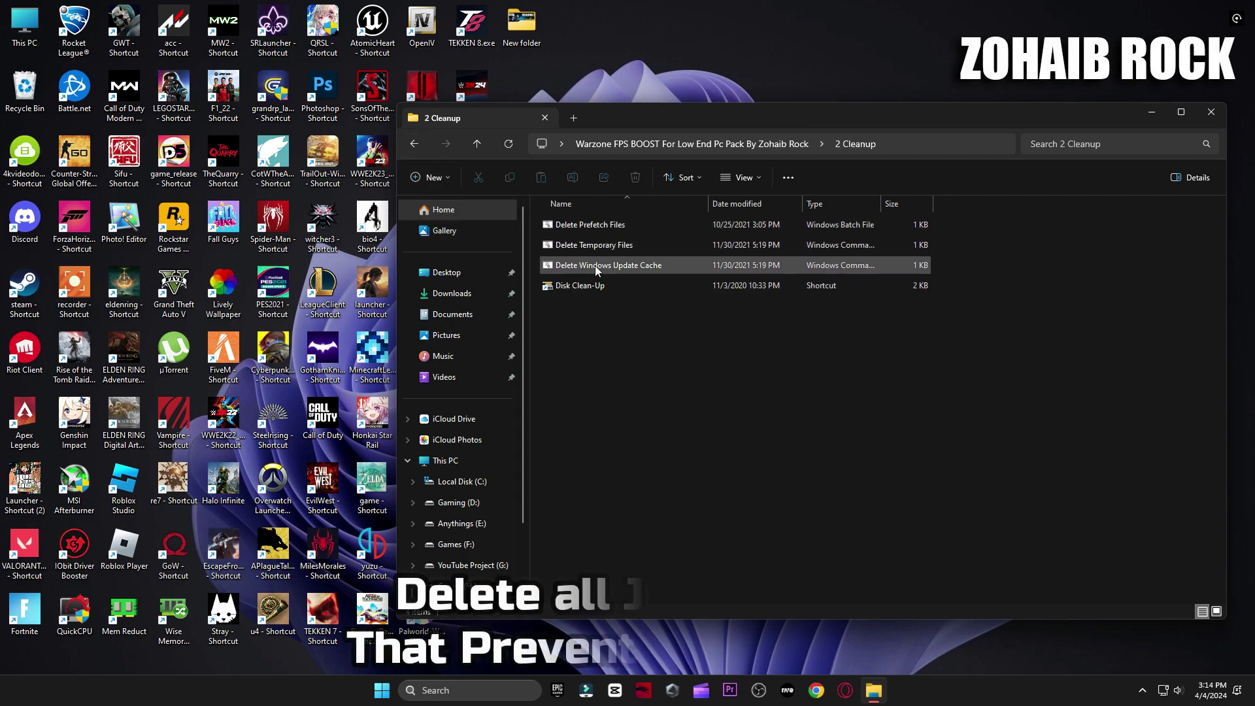
{"action": "double_click", "coordinate": [590, 246]}
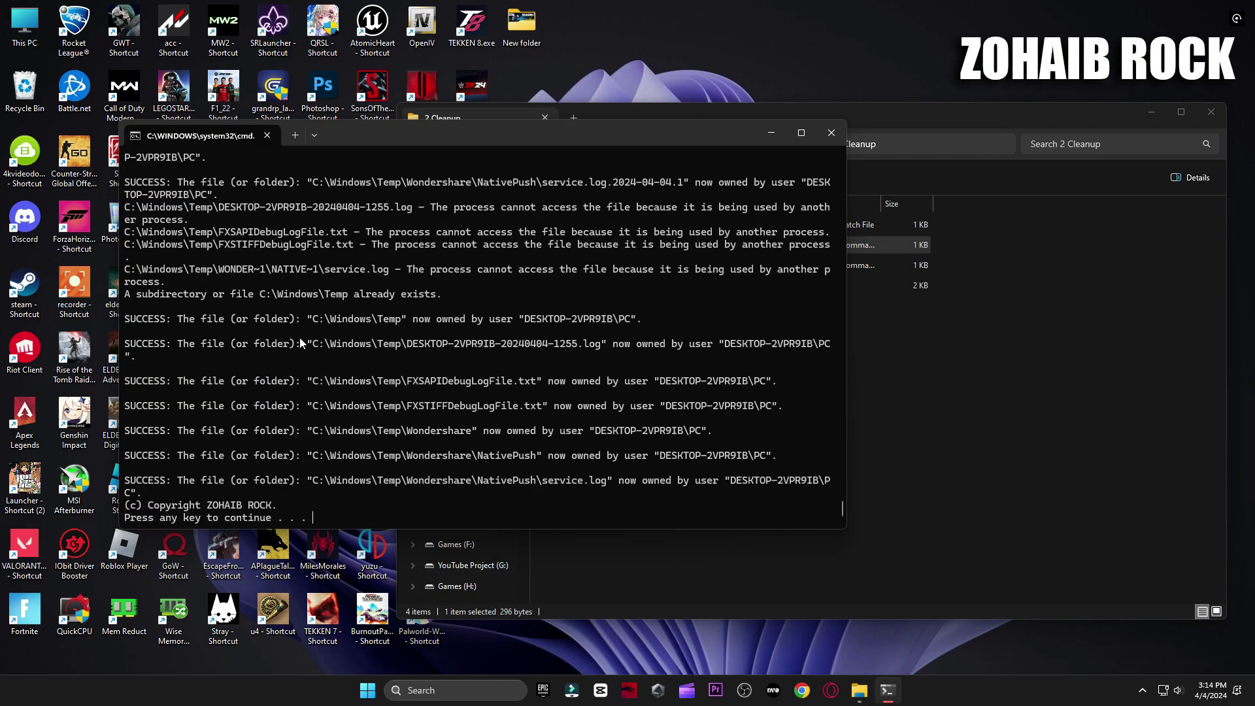
{"action": "key", "text": "Return"}
{"action": "double_click", "coordinate": [587, 265]}
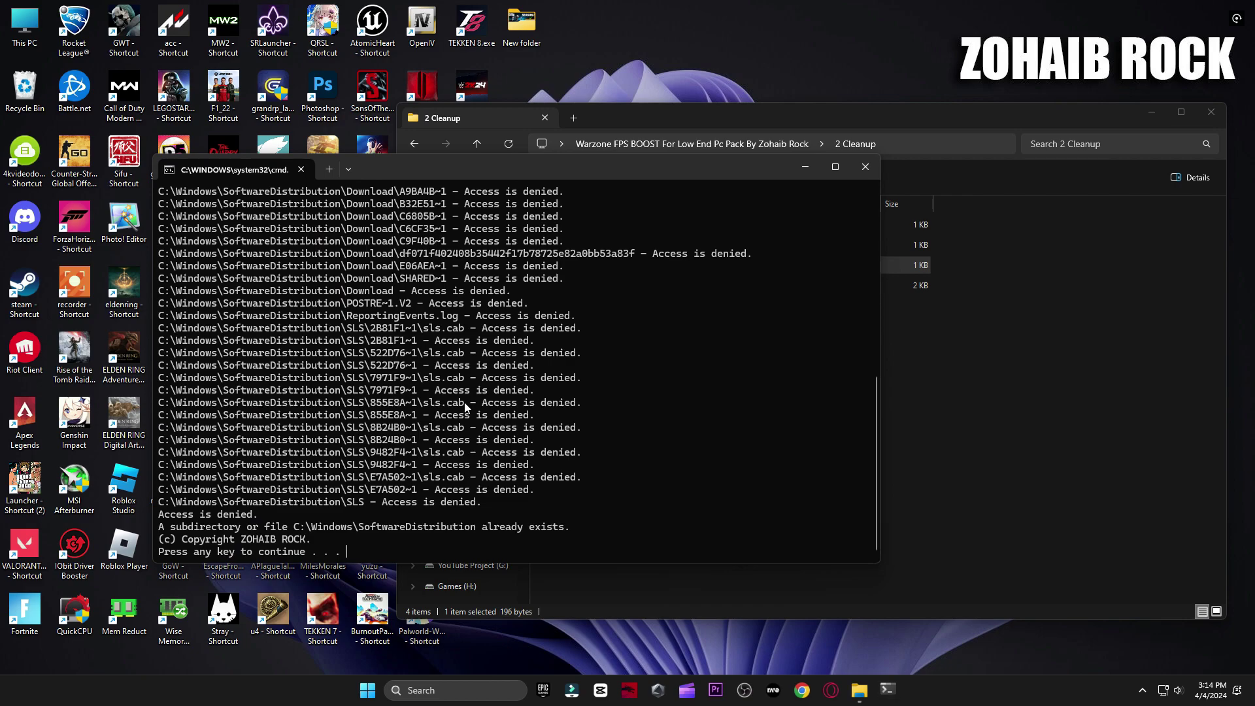
{"action": "key", "text": "Return"}
Run Disk Clean-Up on drive C: with DirectX Shader Cache, Delivery Optimization Files, Recycle Bin, Temporary files and Thumbnails included, and permanently delete the files
{"action": "double_click", "coordinate": [576, 286]}
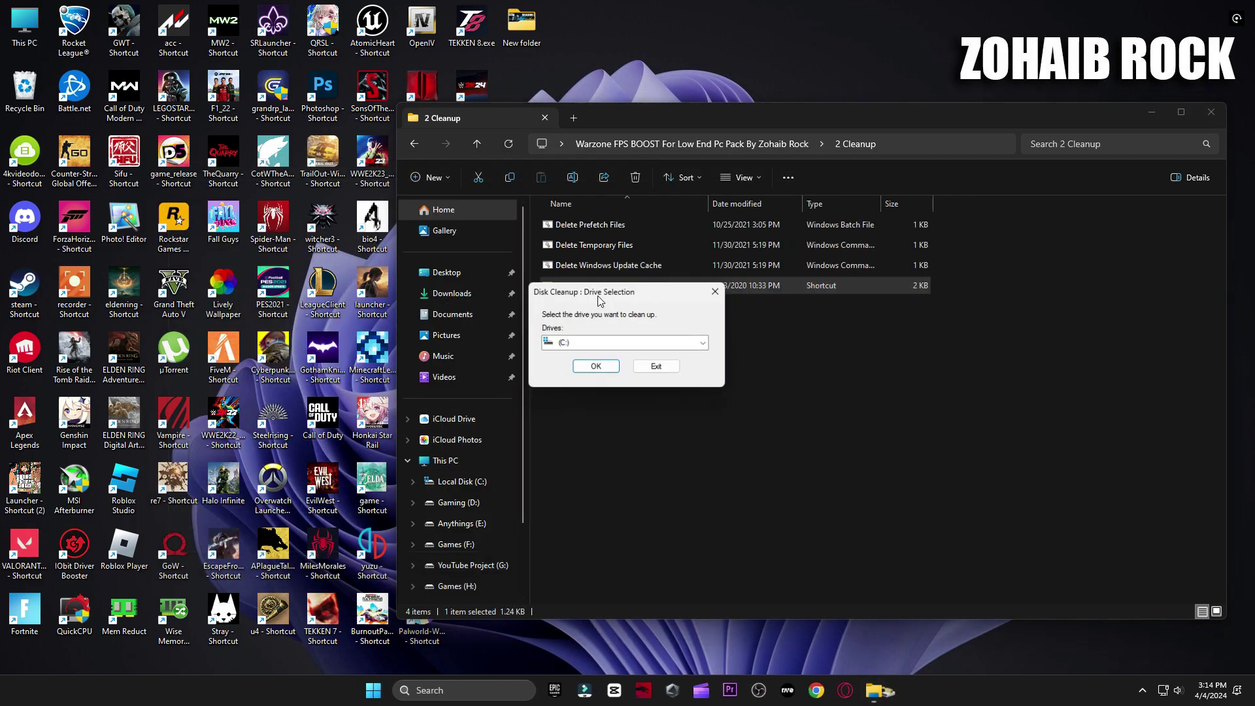
{"action": "left_click", "coordinate": [595, 368]}
{"action": "left_click", "coordinate": [1152, 112]}
{"action": "left_click_drag", "start_coordinate": [159, 25], "coordinate": [772, 130]}
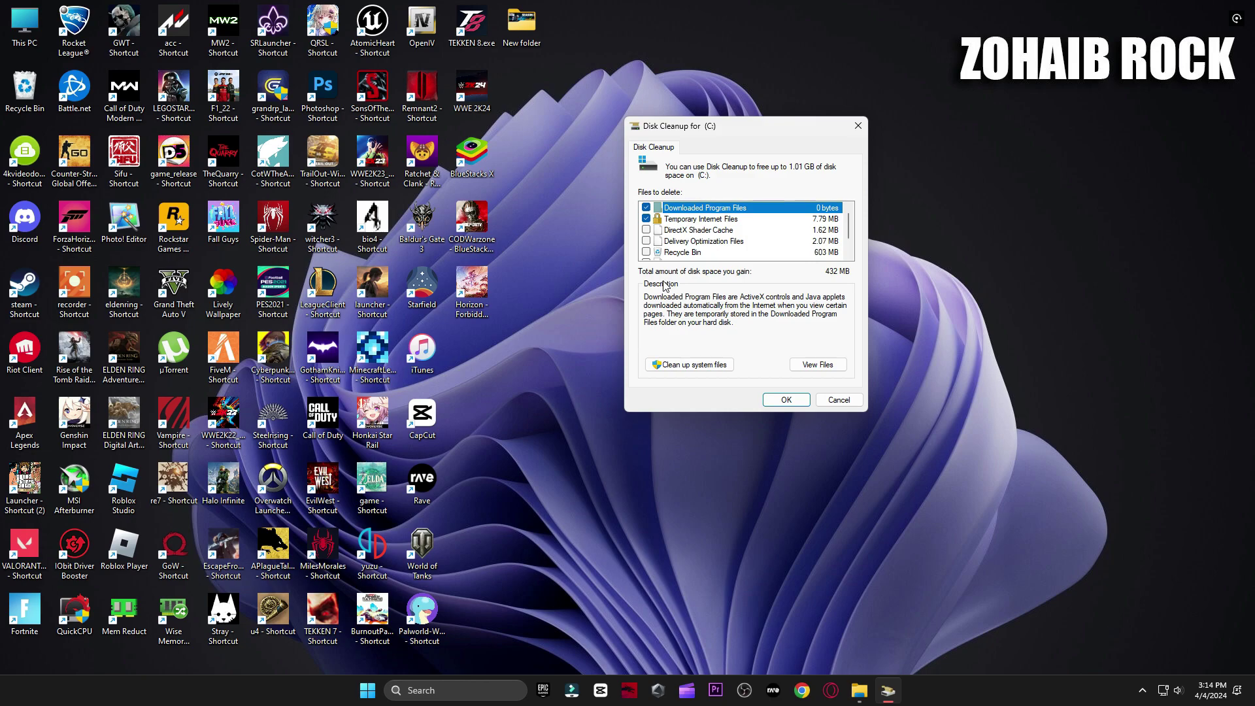
{"action": "left_click", "coordinate": [646, 253]}
{"action": "scroll", "coordinate": [657, 233], "scroll_direction": "down", "scroll_amount": 1}
{"action": "left_click", "coordinate": [786, 400]}
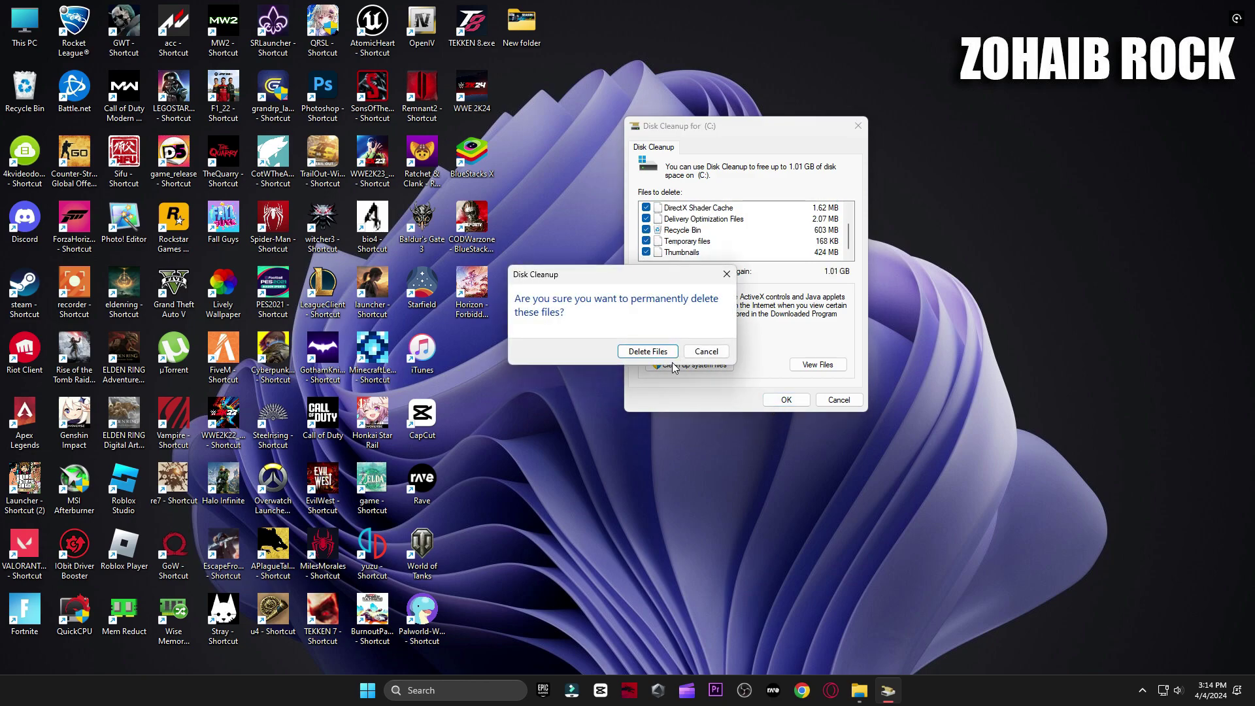
{"action": "left_click", "coordinate": [647, 351]}
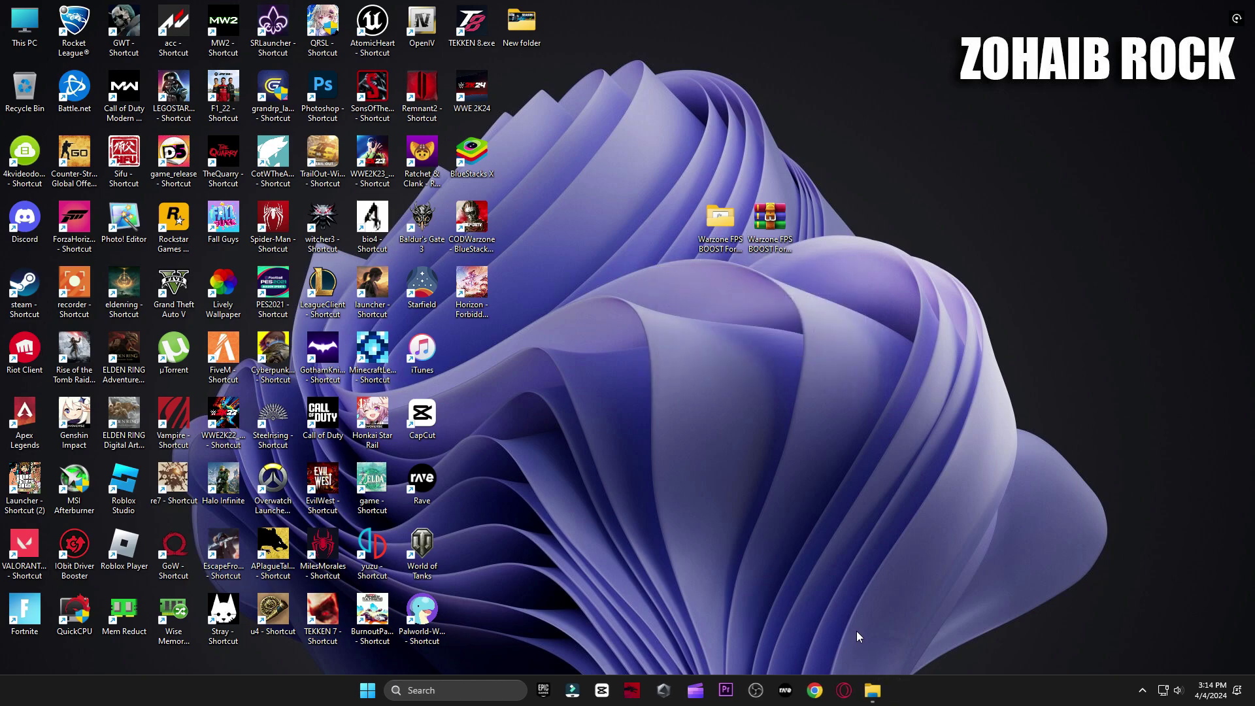
Go to the pack's 3 GPU Best Settings folder and view the recommended settings images in its AMD folder
{"action": "mouse_move", "coordinate": [874, 690]}
{"action": "left_click", "coordinate": [853, 654]}
{"action": "key", "text": "alt+Up"}
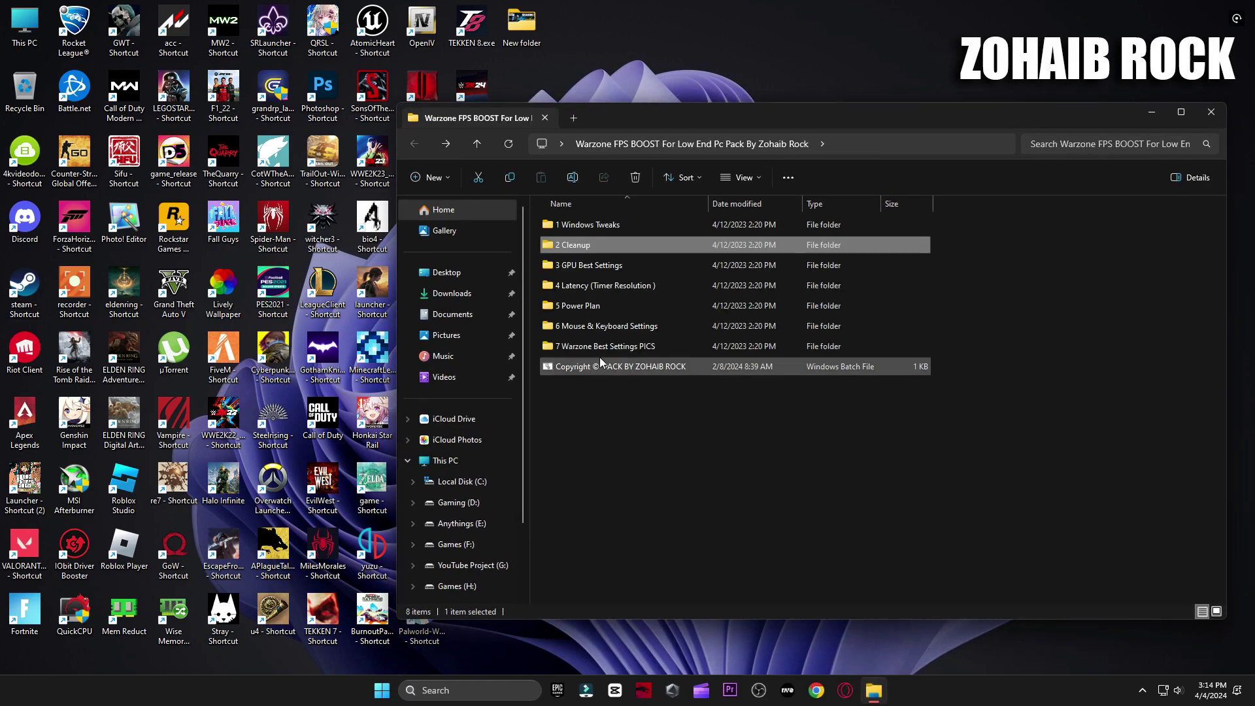
{"action": "double_click", "coordinate": [585, 269]}
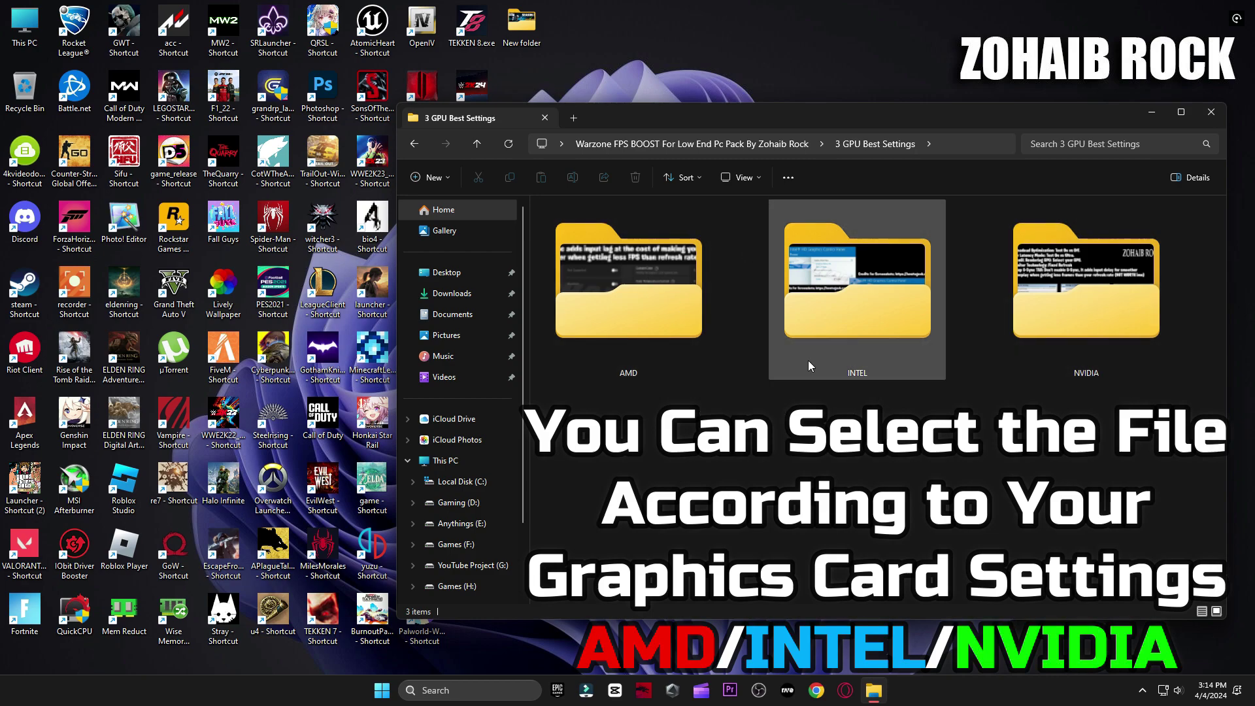
{"action": "double_click", "coordinate": [621, 308]}
{"action": "double_click", "coordinate": [575, 241]}
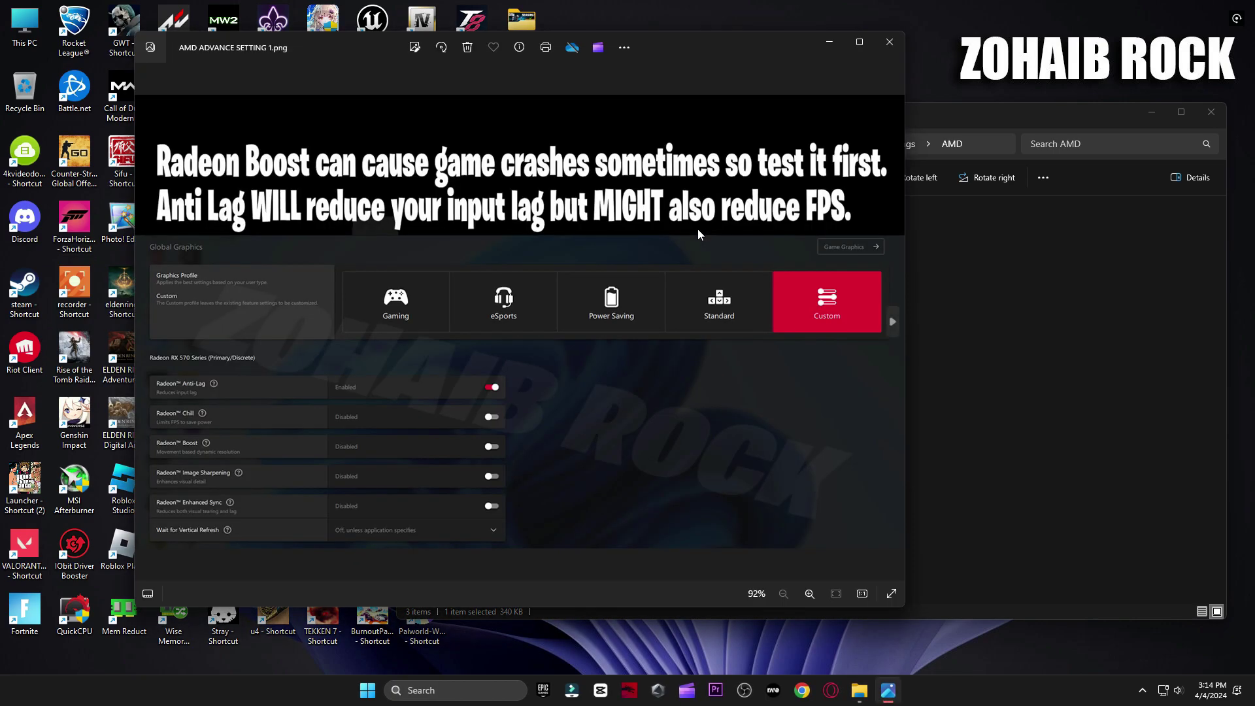
{"action": "key", "text": "Right"}
{"action": "key", "text": "Right"}
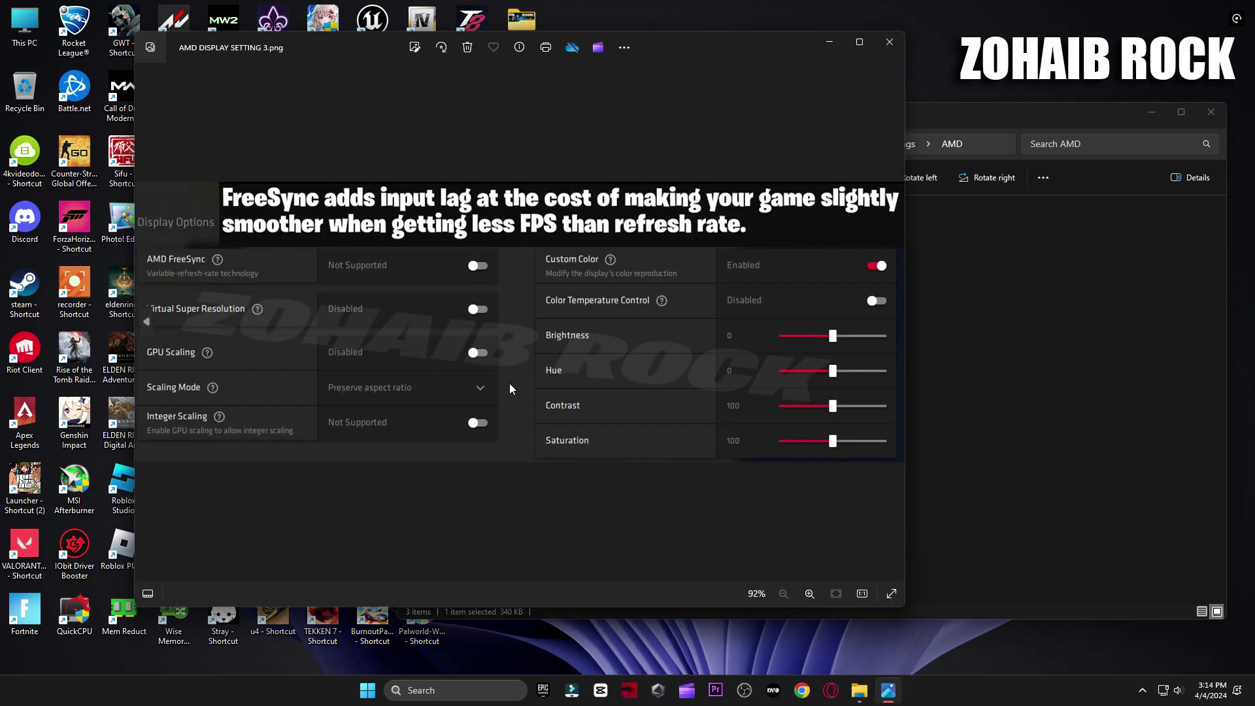
{"action": "left_click", "coordinate": [889, 41]}
View the Intel HD Graphics Control Panel reference images in the INTEL folder
{"action": "key", "text": "alt+Up"}
{"action": "double_click", "coordinate": [829, 319]}
{"action": "double_click", "coordinate": [605, 288]}
{"action": "key", "text": "Right"}
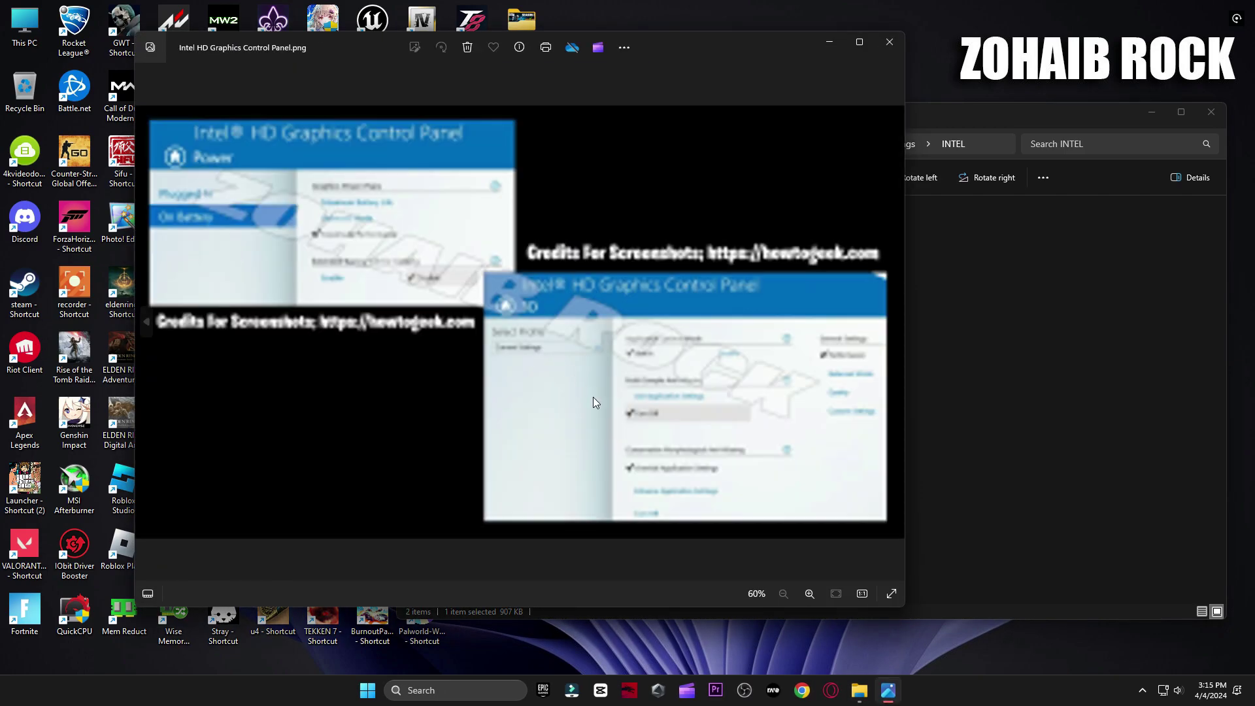
{"action": "left_click", "coordinate": [888, 53]}
Open the NVIDIA Settings (Manage 3D Settings) image from the NVIDIA folder to read its recommendations
{"action": "key", "text": "alt+Up"}
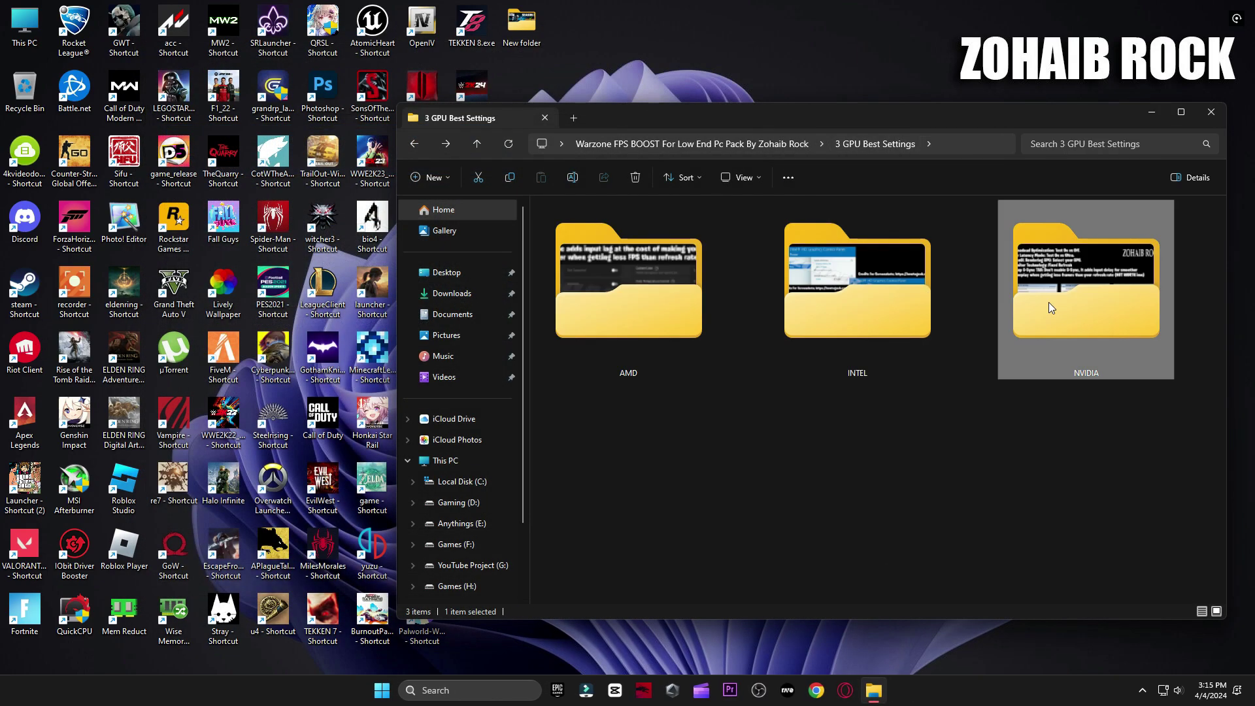
{"action": "double_click", "coordinate": [1051, 303]}
{"action": "double_click", "coordinate": [580, 261]}
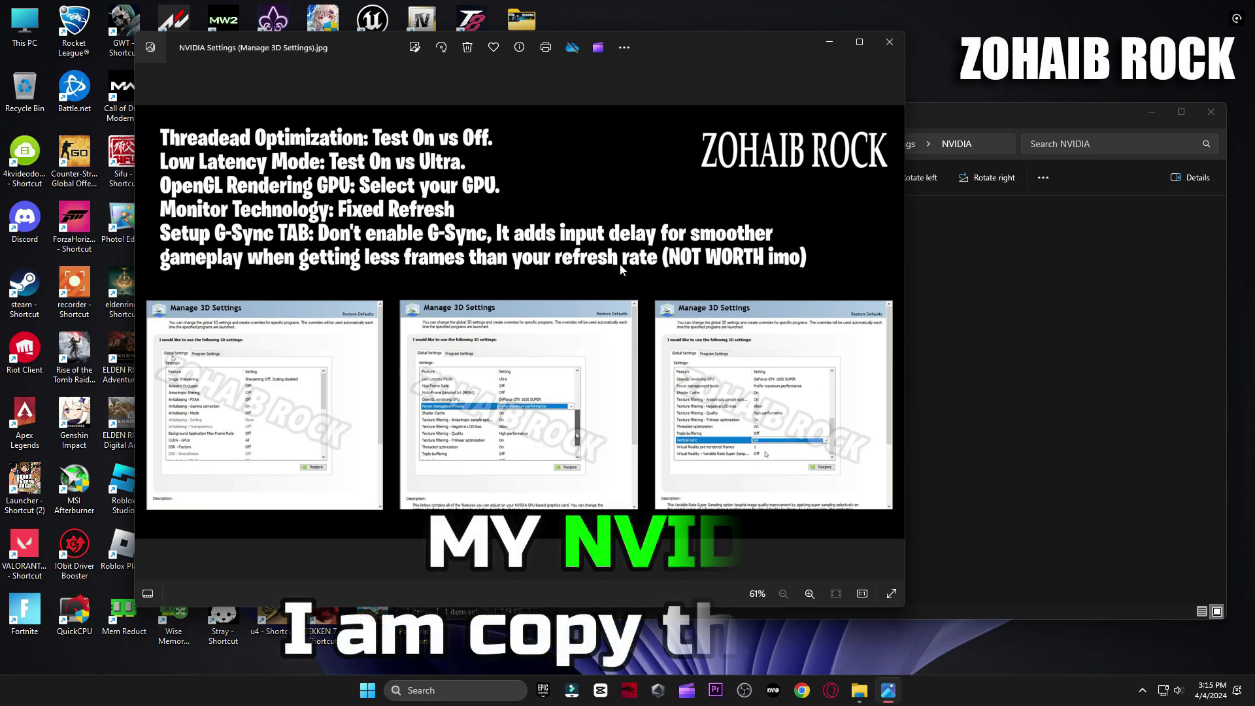
Launch the NVIDIA Control Panel from the desktop and close the reference image
{"action": "right_click", "coordinate": [974, 224]}
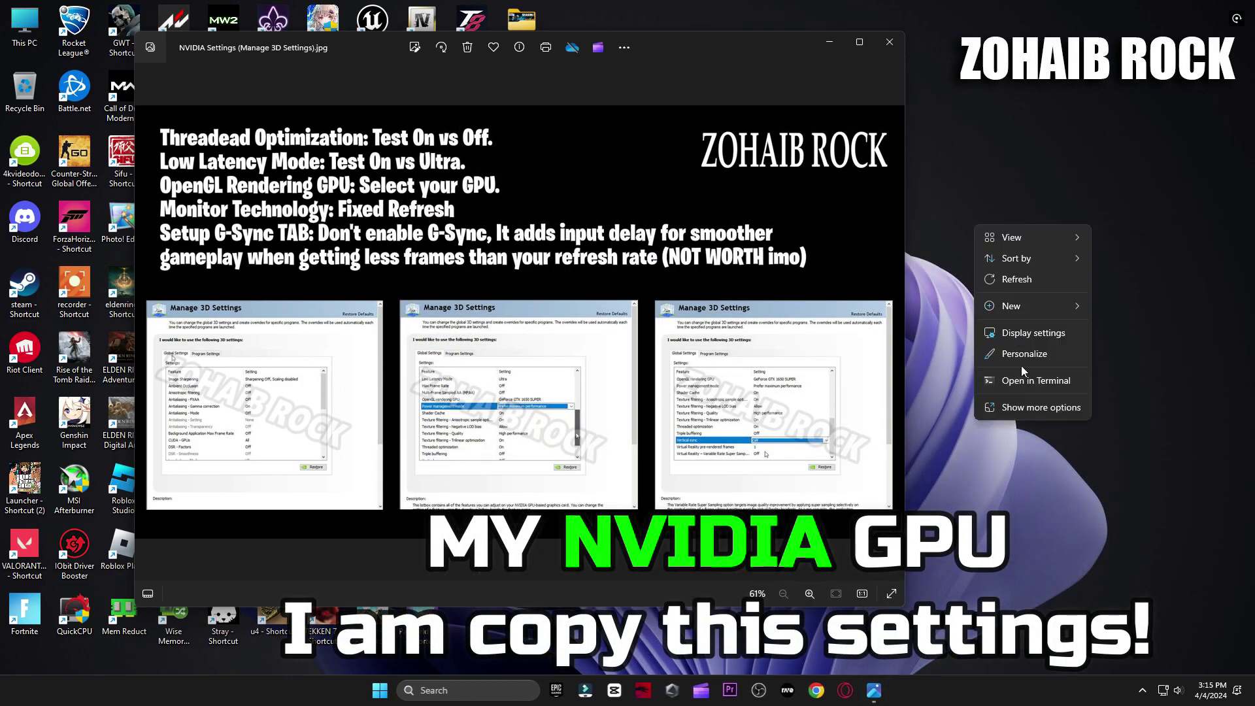
{"action": "left_click", "coordinate": [1028, 412]}
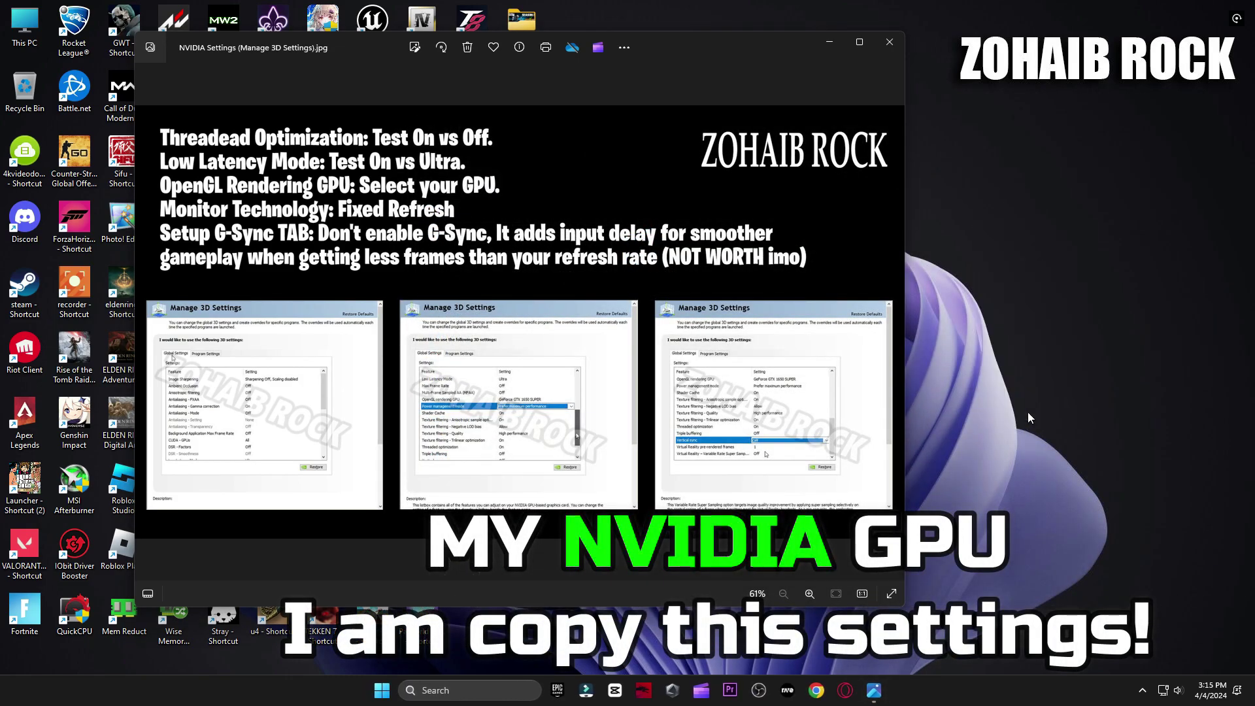
{"action": "left_click", "coordinate": [1054, 313]}
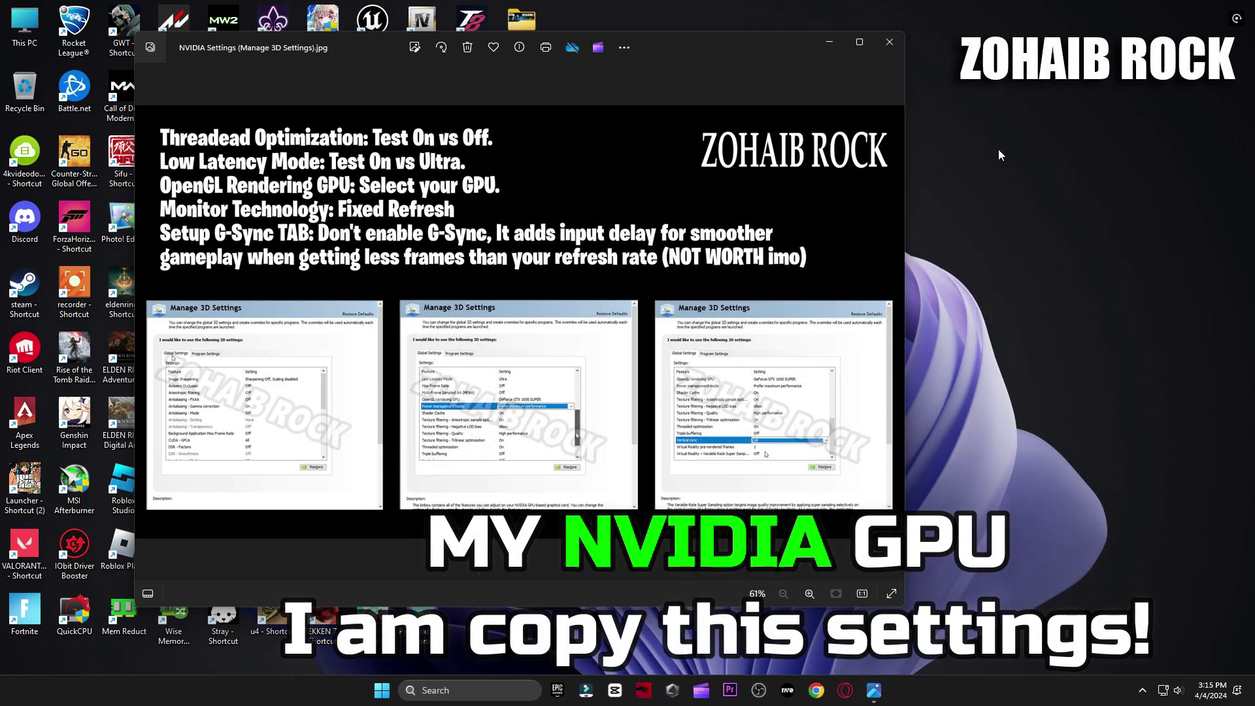
{"action": "left_click", "coordinate": [890, 42]}
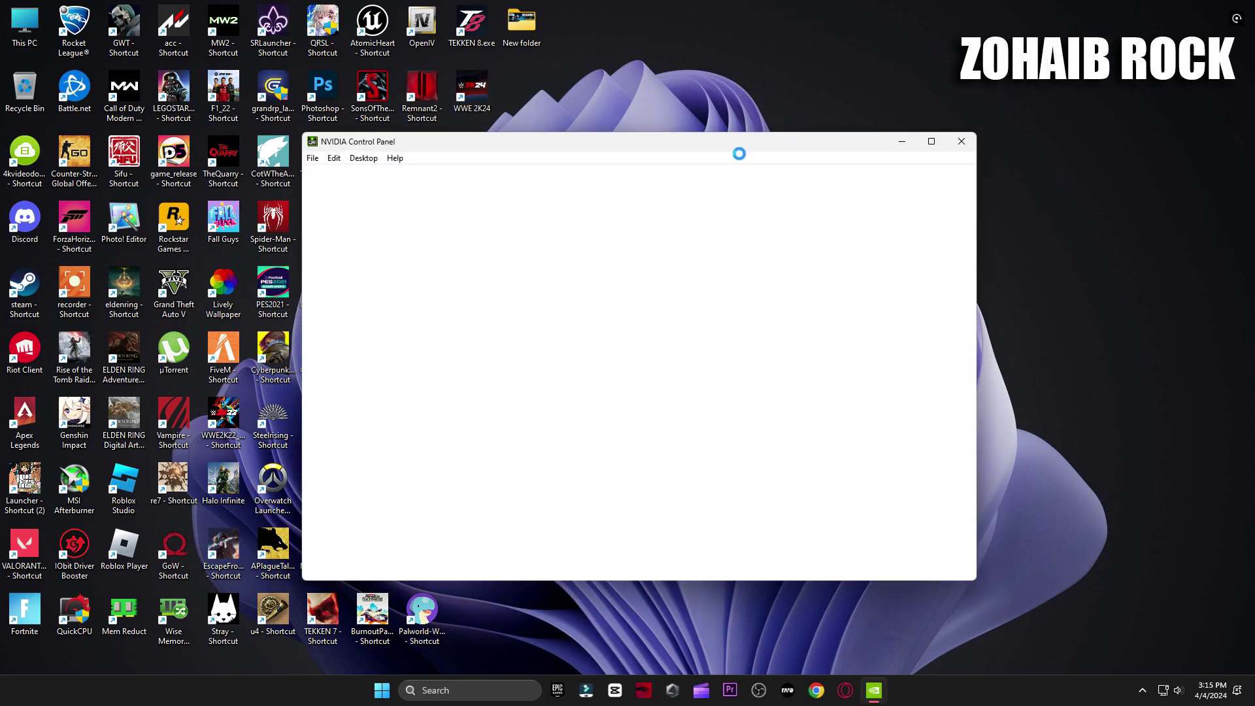
{"action": "left_click_drag", "start_coordinate": [693, 141], "coordinate": [903, 119]}
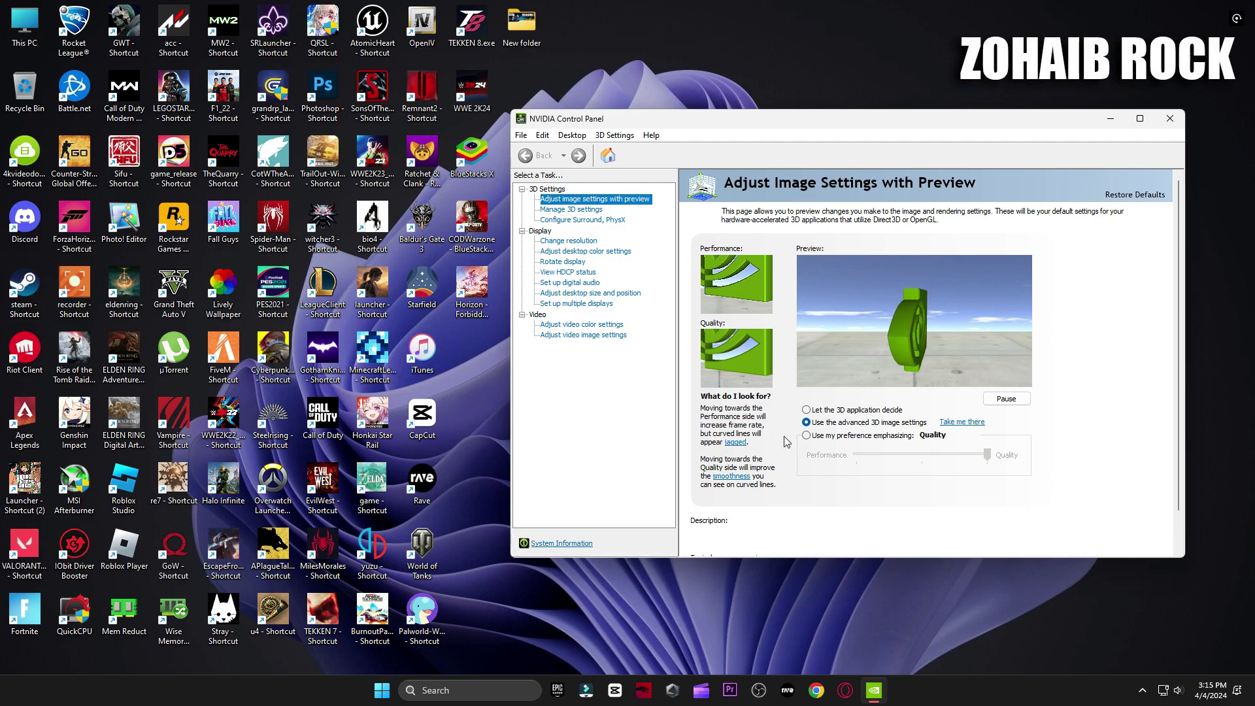
Review all the global settings on the Manage 3D settings page against the recommendations
{"action": "left_click", "coordinate": [574, 210]}
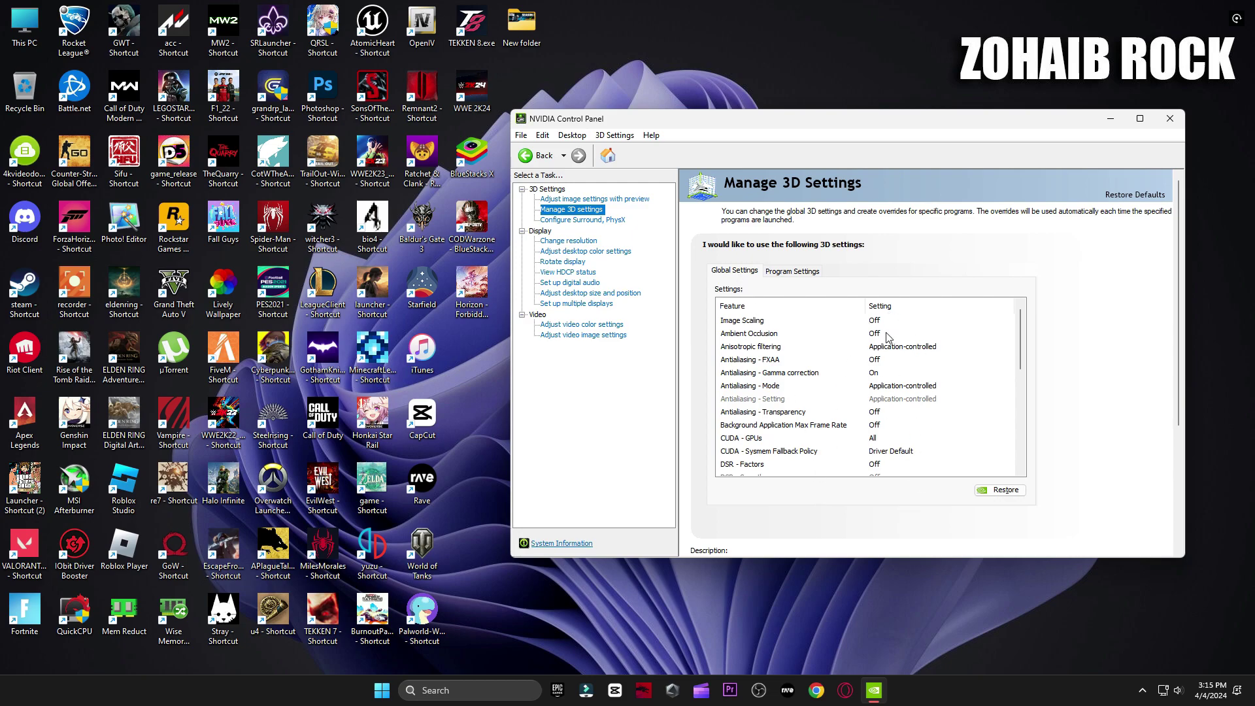
{"action": "scroll", "coordinate": [901, 368], "scroll_direction": "down", "scroll_amount": 2}
{"action": "scroll", "coordinate": [841, 398], "scroll_direction": "down", "scroll_amount": 4}
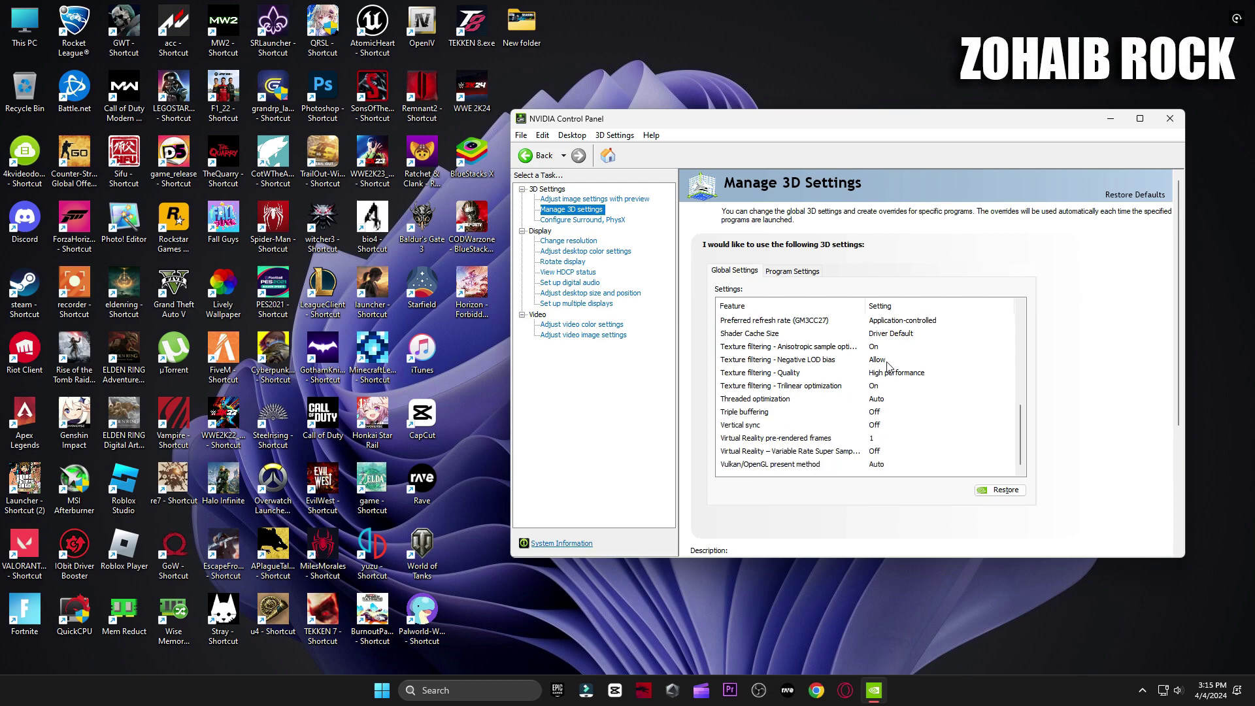
Check the processor choices available for PhysX on the Configure Surround, PhysX page
{"action": "left_click", "coordinate": [603, 221]}
{"action": "left_click", "coordinate": [1020, 293]}
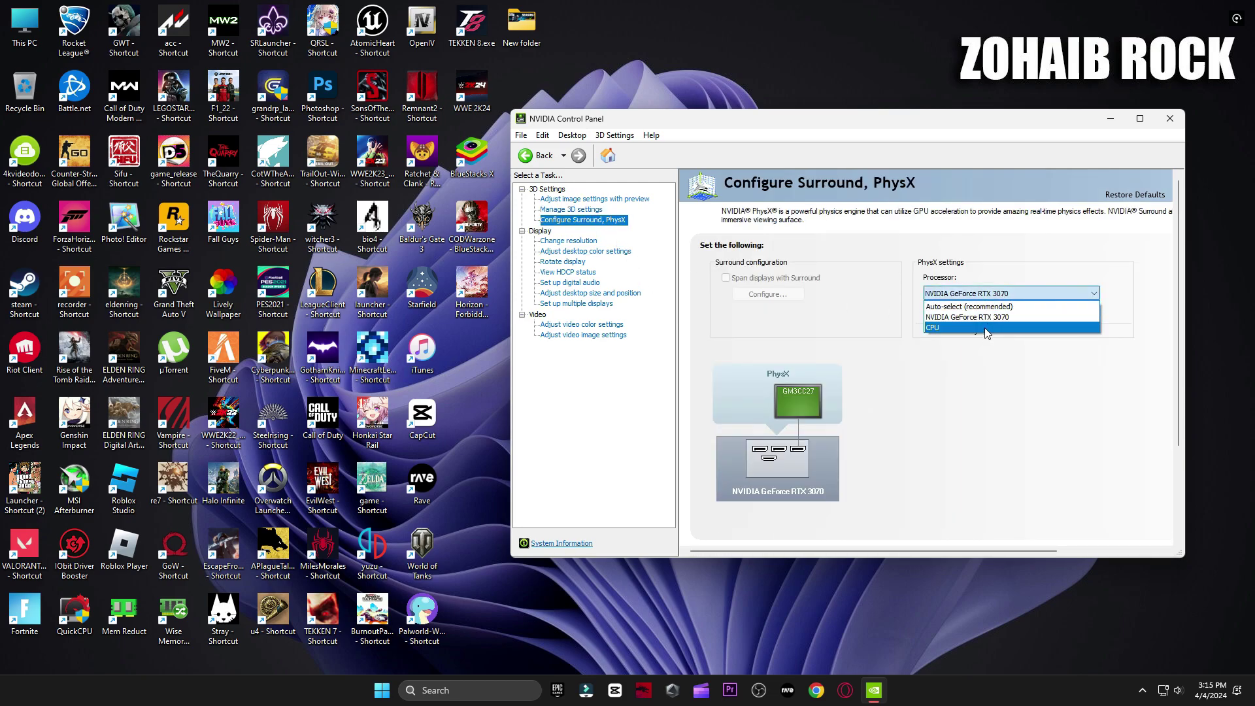
{"action": "left_click", "coordinate": [1005, 285]}
On the Change resolution page, choose the 165Hz refresh rate for 1920 × 1080 and review the NVIDIA color settings
{"action": "left_click", "coordinate": [566, 240]}
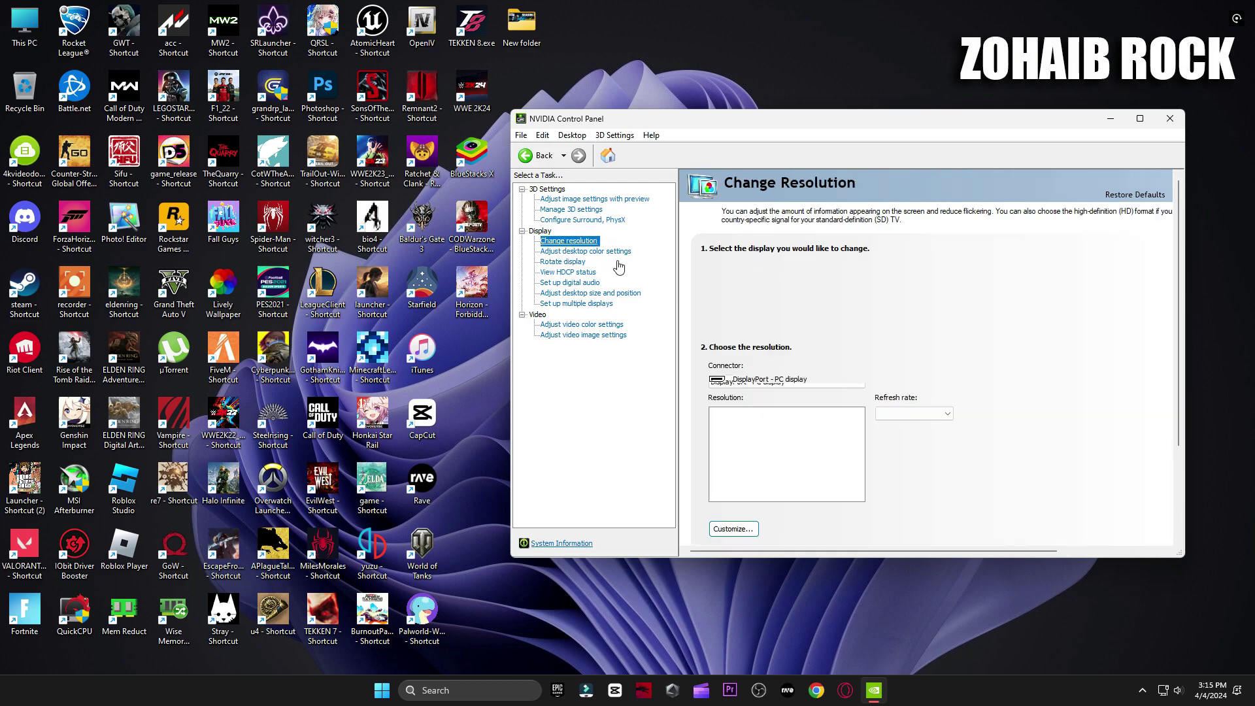
{"action": "scroll", "coordinate": [974, 340], "scroll_direction": "down", "scroll_amount": 2}
{"action": "scroll", "coordinate": [976, 327], "scroll_direction": "down", "scroll_amount": 1}
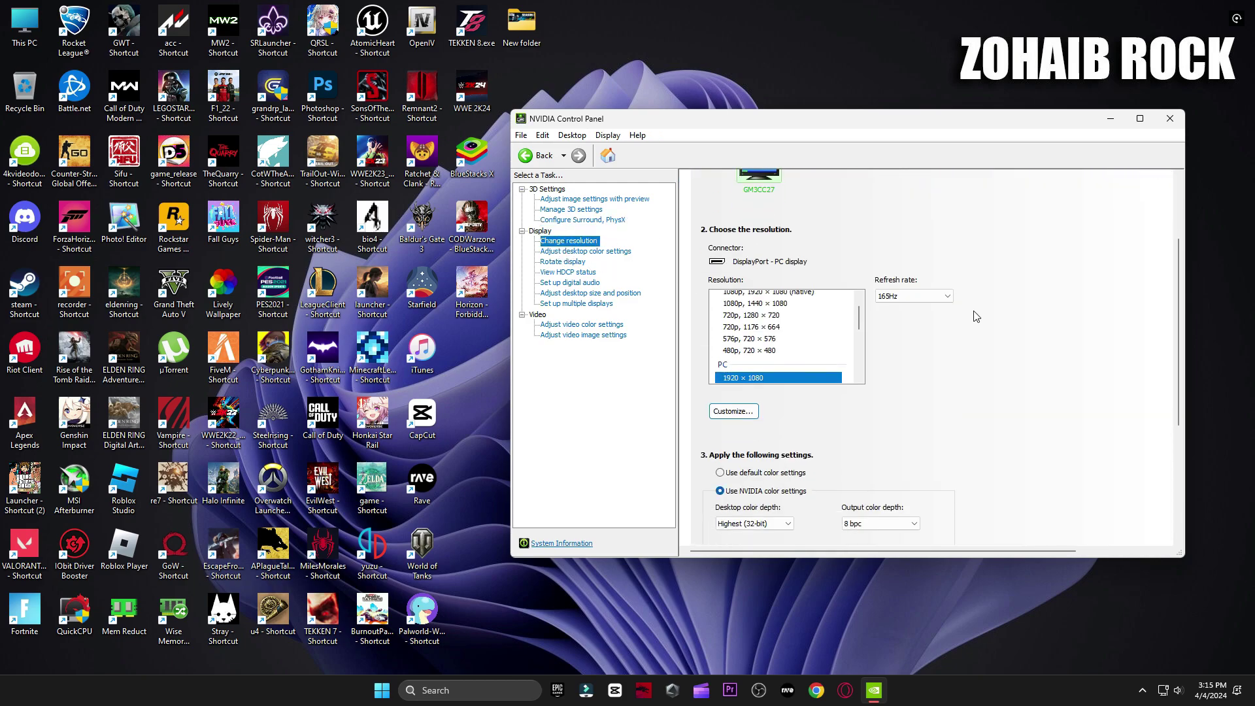
{"action": "scroll", "coordinate": [974, 314], "scroll_direction": "down", "scroll_amount": 1}
{"action": "scroll", "coordinate": [762, 270], "scroll_direction": "down", "scroll_amount": 2}
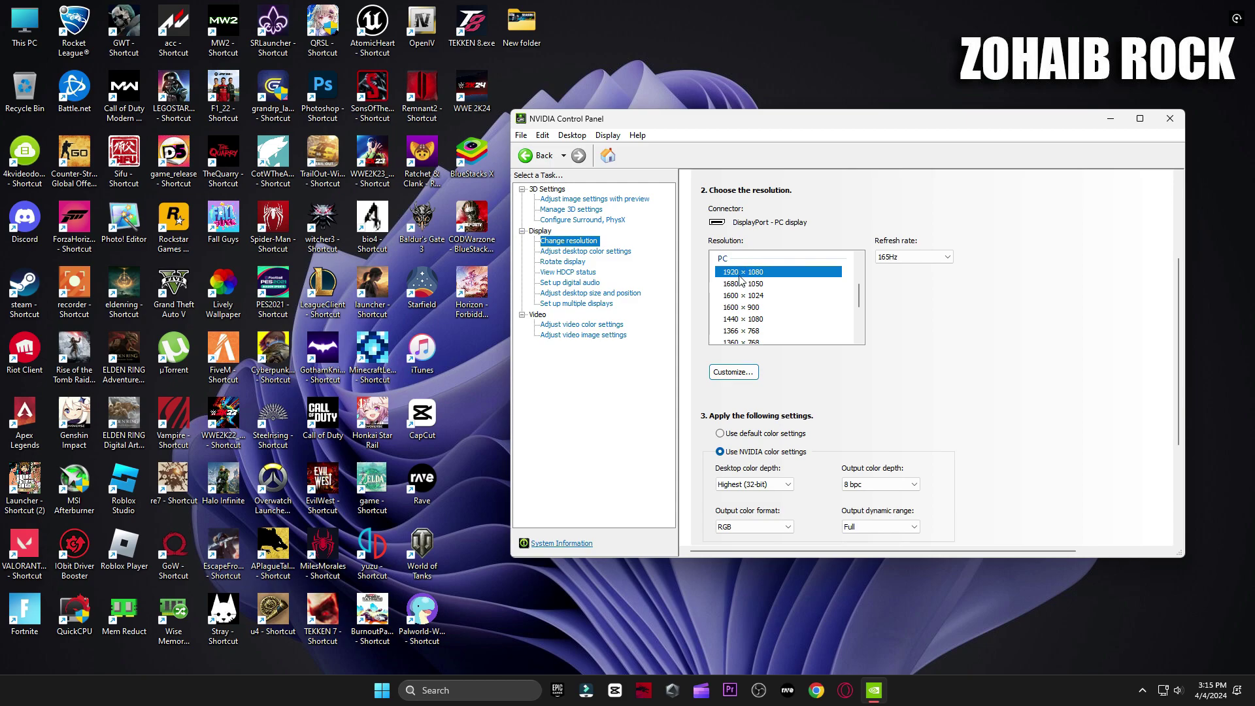
{"action": "left_click", "coordinate": [888, 258]}
{"action": "left_click", "coordinate": [914, 269]}
{"action": "scroll", "coordinate": [925, 342], "scroll_direction": "down", "scroll_amount": 2}
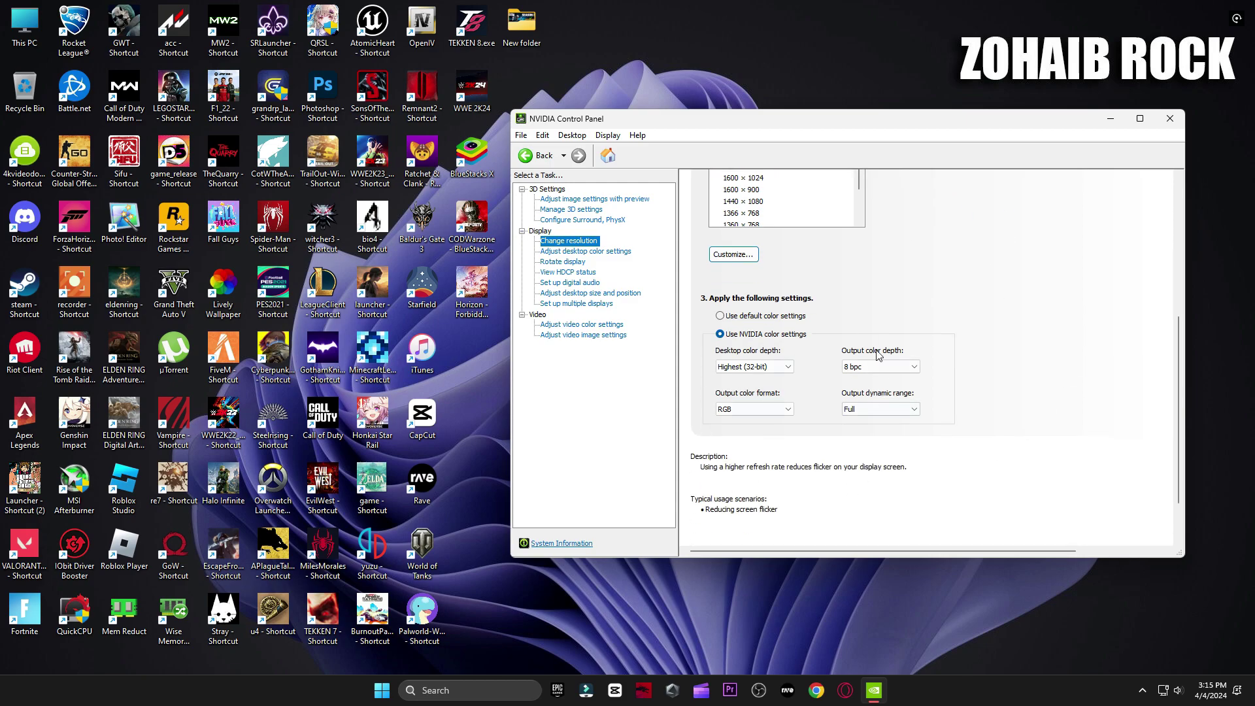
Review the desktop color, rotation, HDCP, digital audio, and desktop size and position settings in the Display section
{"action": "left_click", "coordinate": [578, 252]}
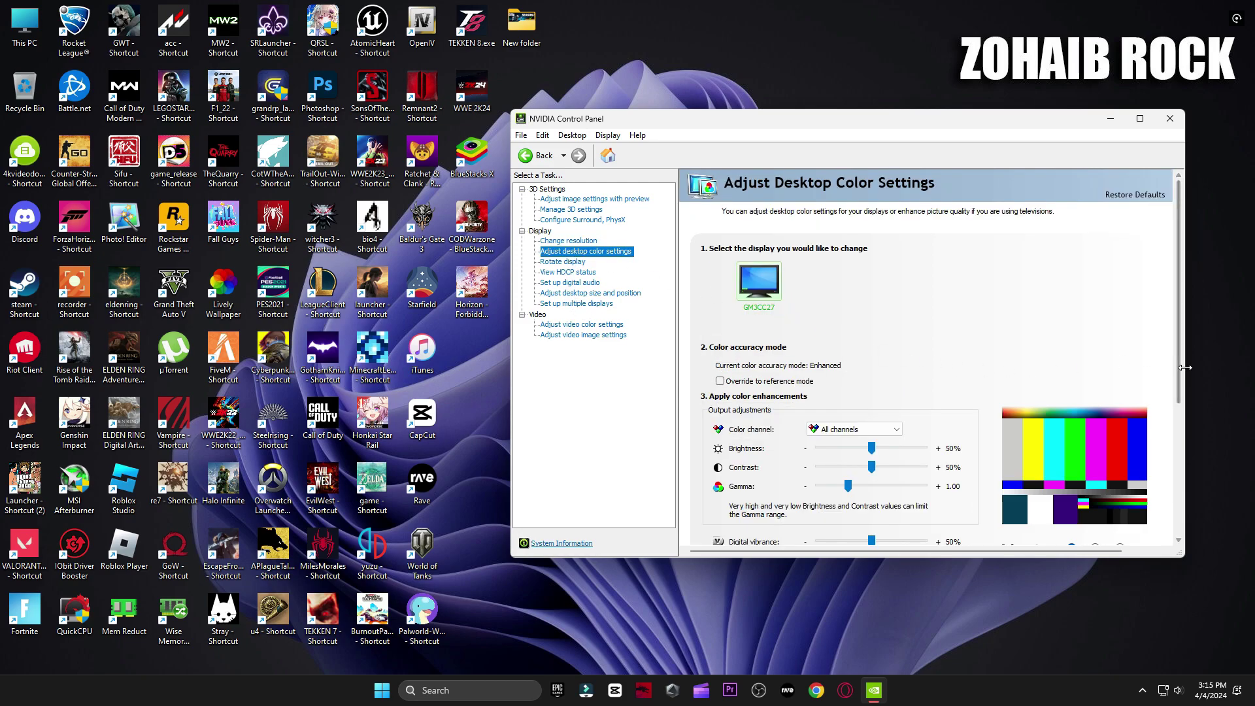
{"action": "scroll", "coordinate": [1178, 357], "scroll_direction": "down", "scroll_amount": 2}
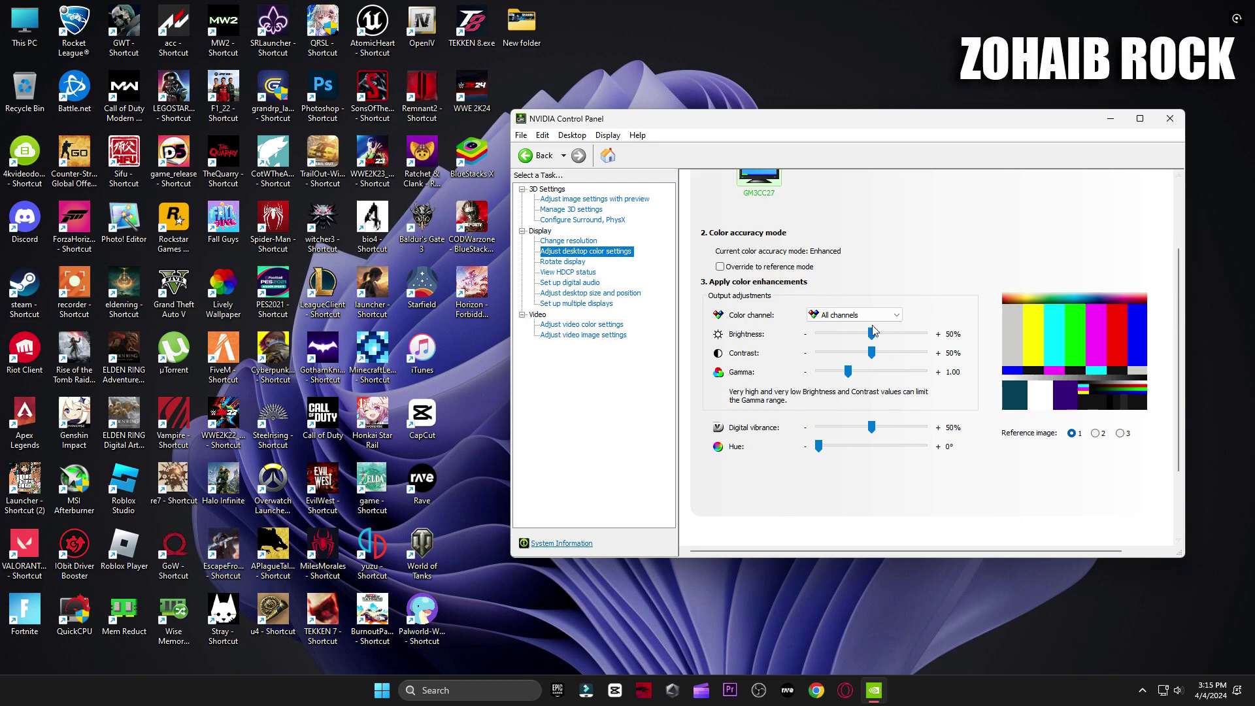
{"action": "key", "text": "Down"}
{"action": "key", "text": "Down"}
{"action": "key", "text": "Down"}
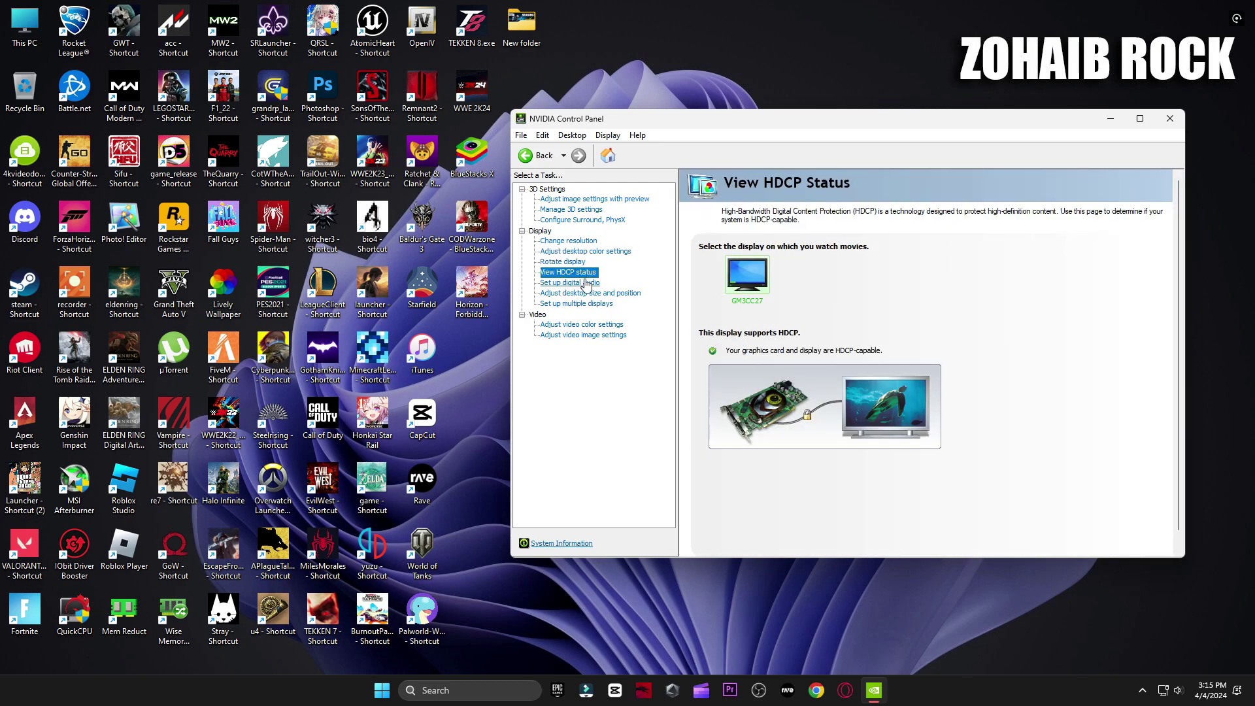
{"action": "key", "text": "Down"}
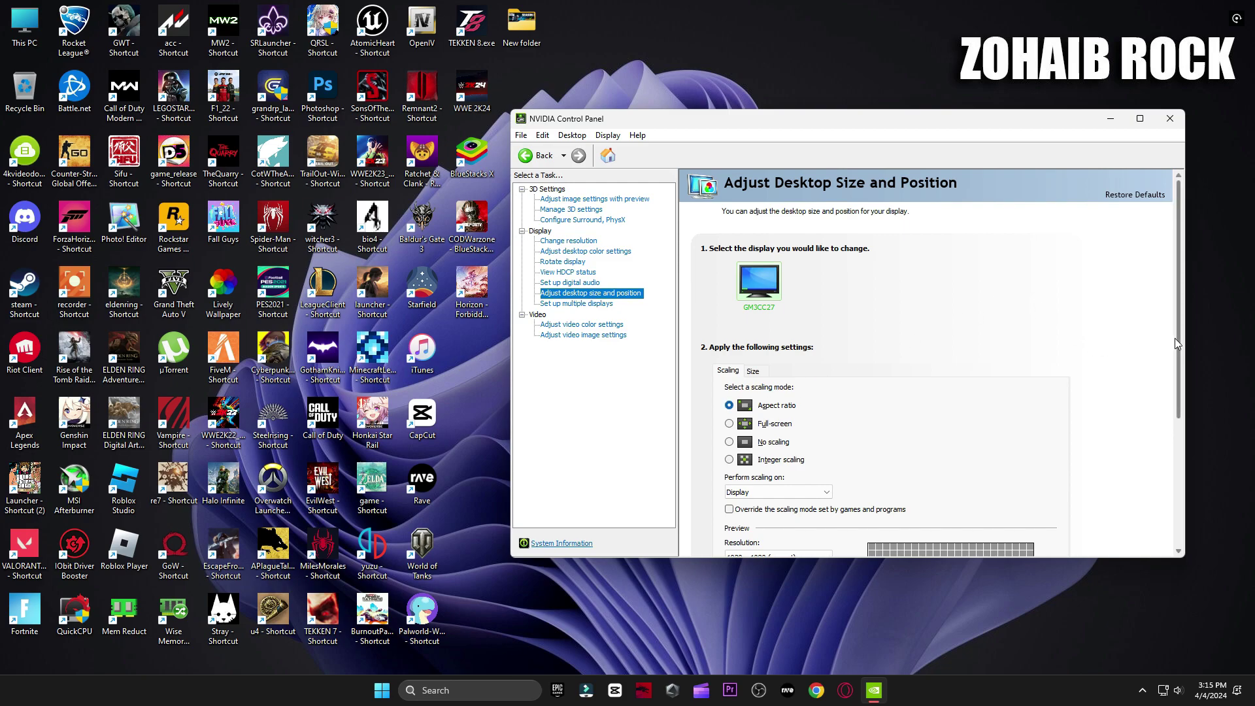
{"action": "scroll", "coordinate": [1175, 342], "scroll_direction": "down", "scroll_amount": 3}
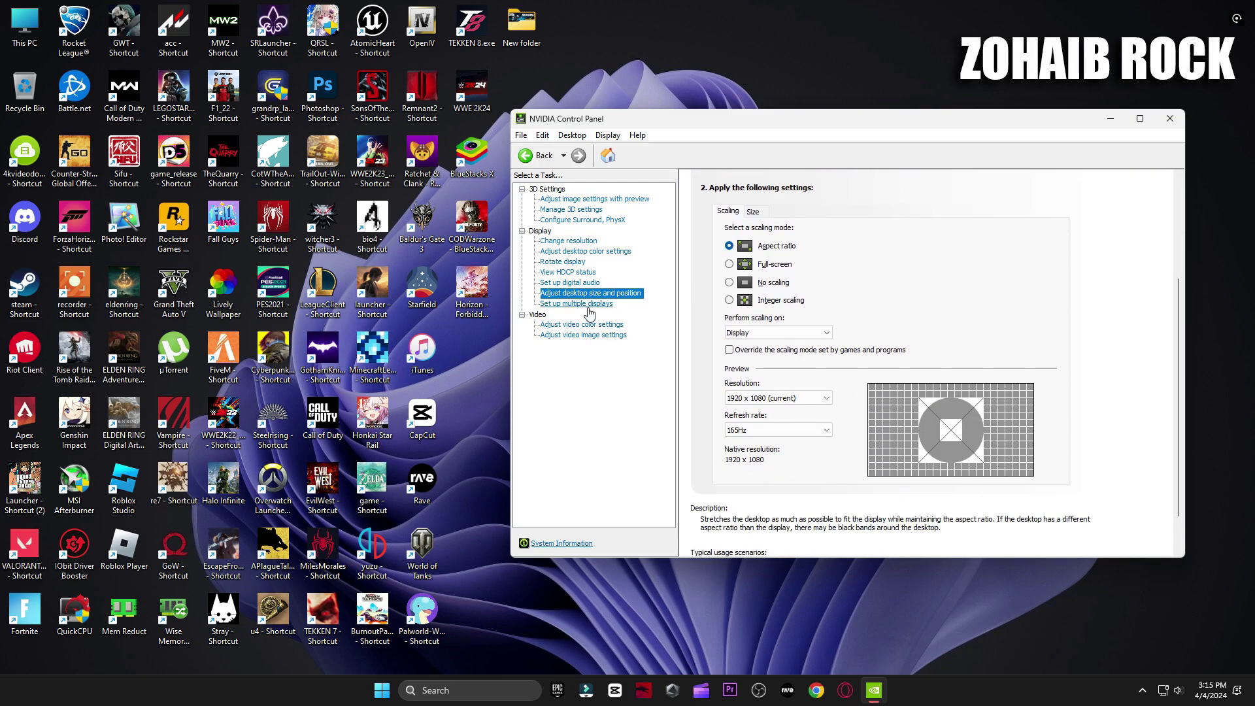
Review the multiple displays, video color, video image and image preview pages, and close the NVIDIA Control Panel
{"action": "left_click", "coordinate": [588, 308]}
{"action": "left_click", "coordinate": [584, 326]}
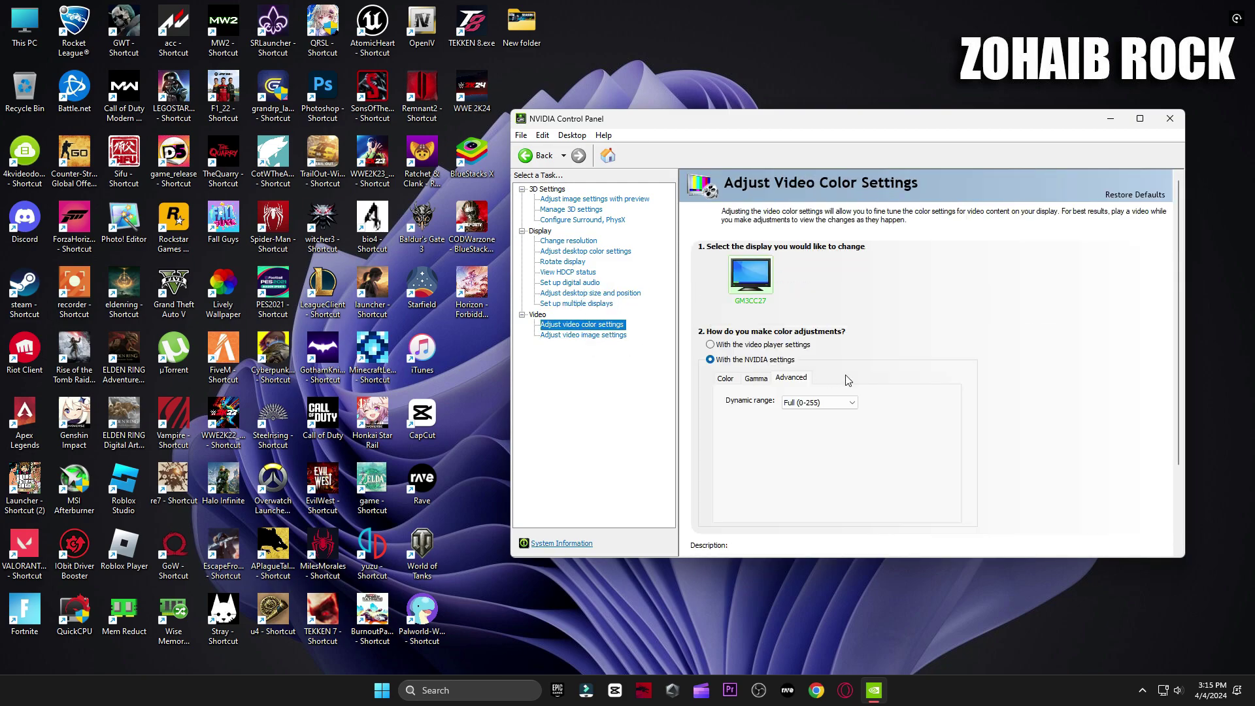
{"action": "left_click", "coordinate": [589, 336]}
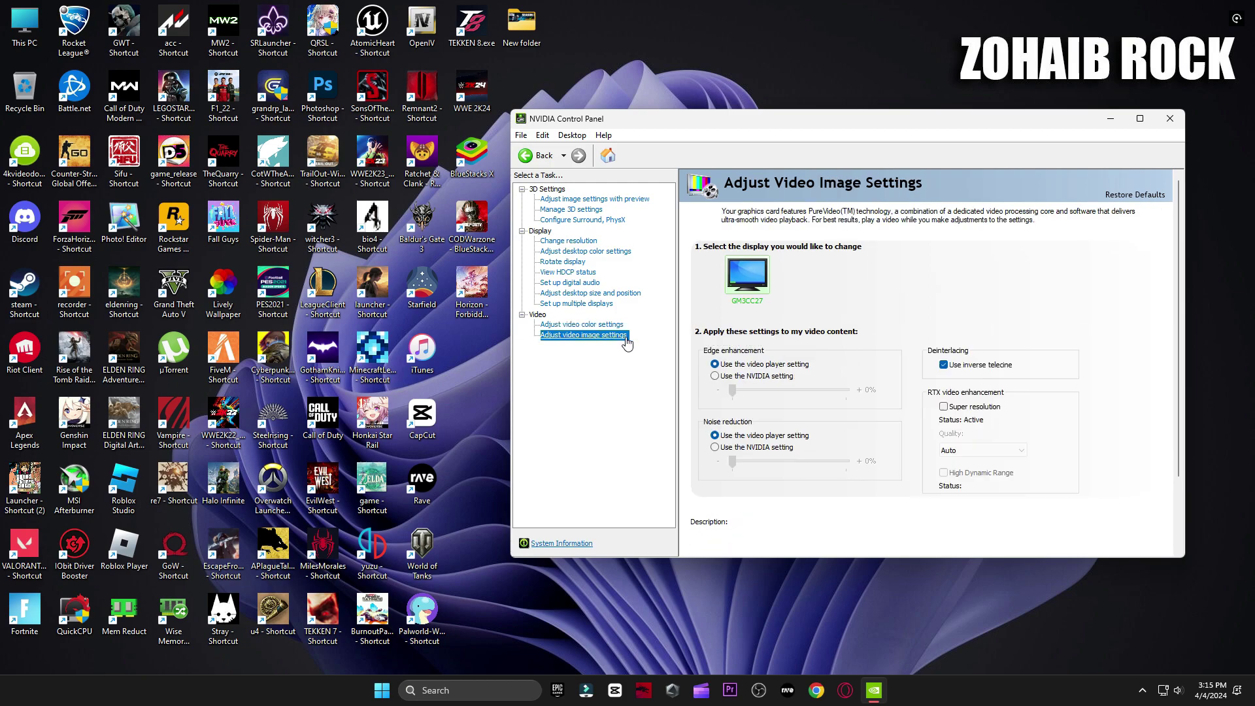
{"action": "left_click", "coordinate": [610, 200]}
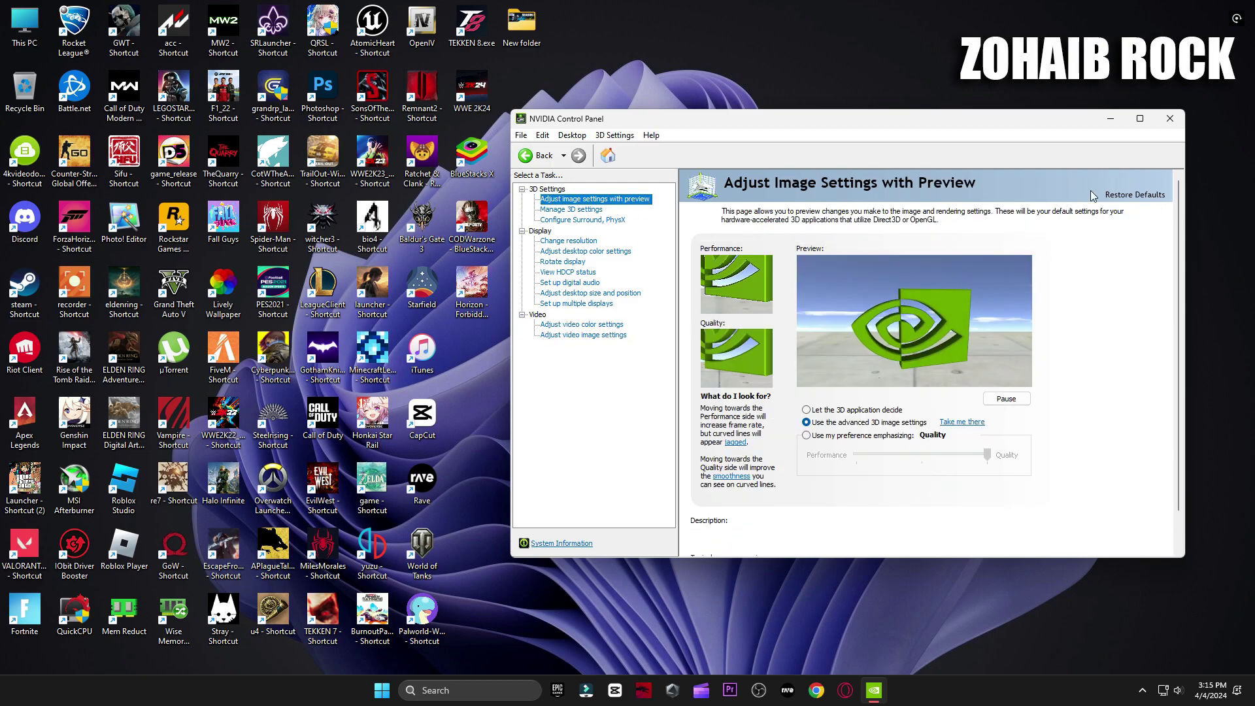
{"action": "left_click", "coordinate": [1170, 118]}
Open the NVIDIA app, check the Drivers page for a graphics driver update, and close the app
{"action": "left_click", "coordinate": [472, 692]}
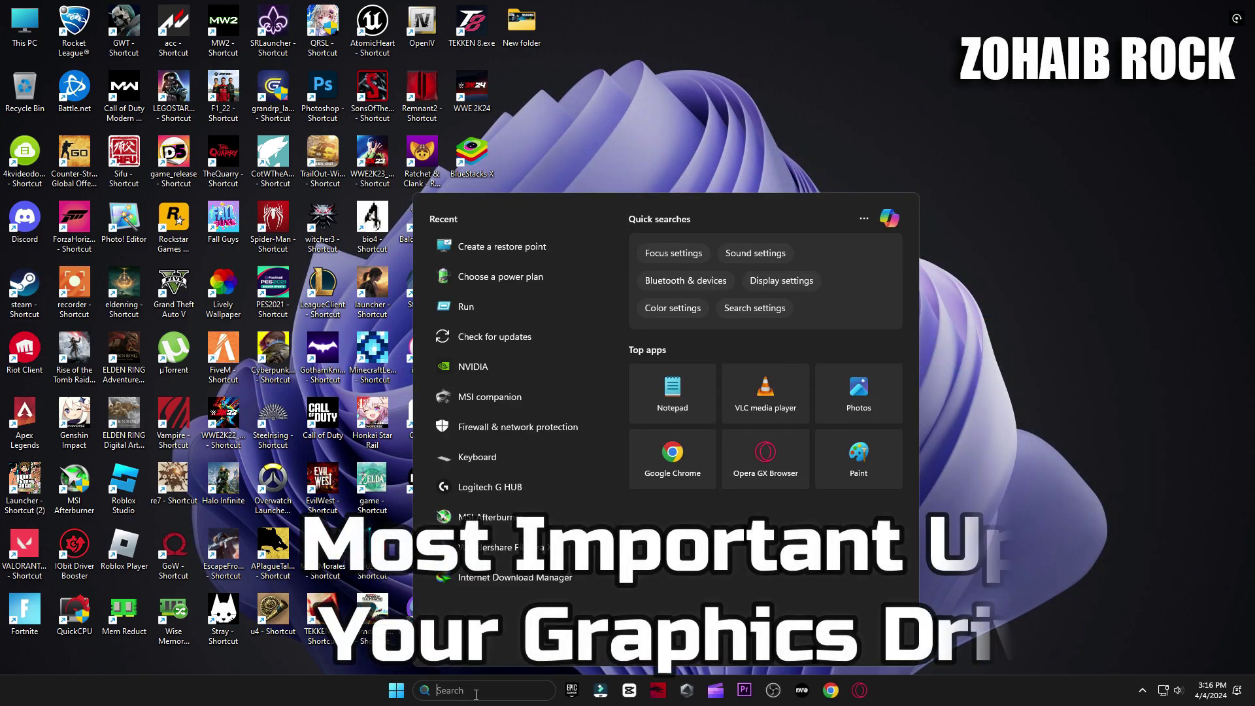
{"action": "type", "text": "nvIDIA"}
{"action": "left_click", "coordinate": [580, 294]}
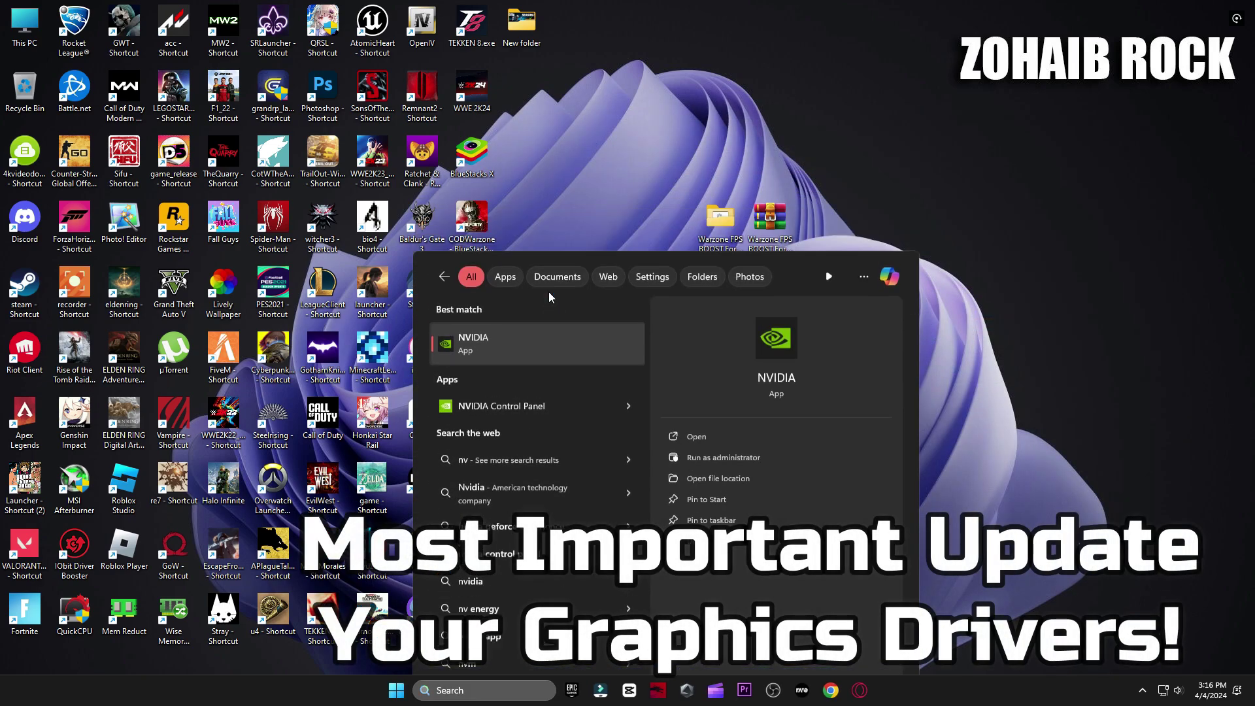
{"action": "left_click", "coordinate": [85, 121]}
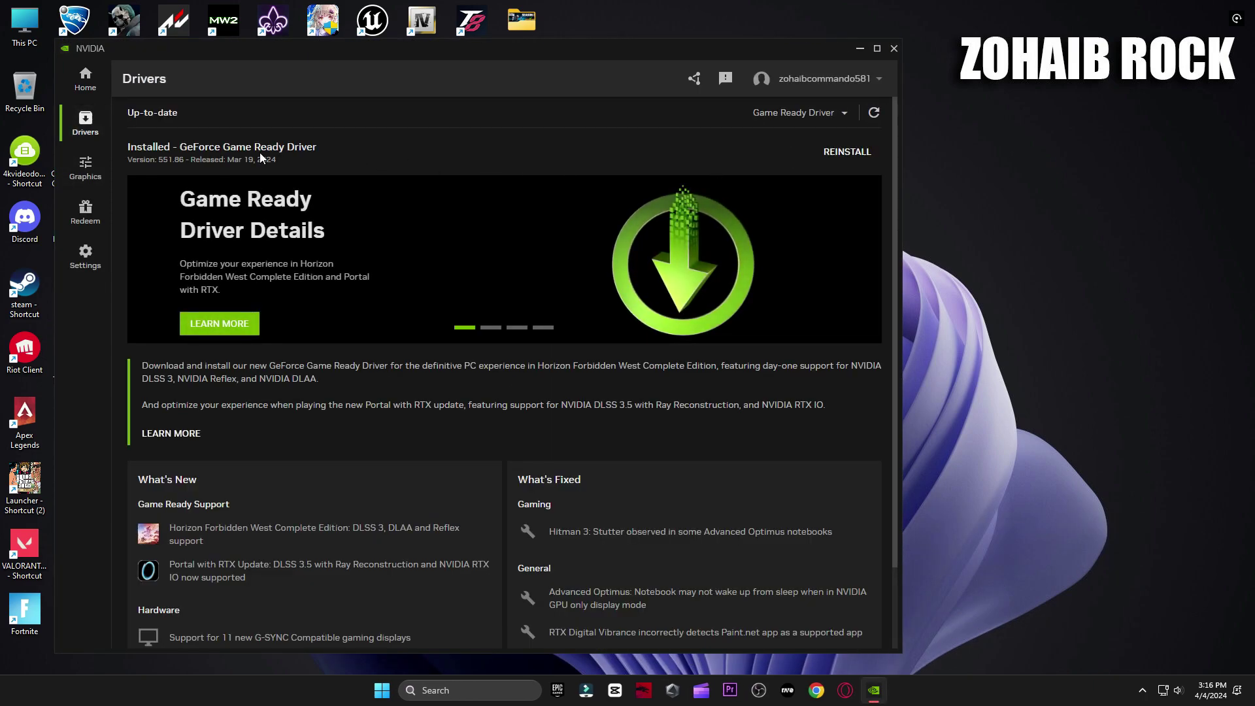
{"action": "left_click", "coordinate": [895, 49]}
Run Timer Resolution from the boost pack's 4 Latency folder, set it to Maximum, and minimize it so it keeps running
{"action": "double_click", "coordinate": [720, 219]}
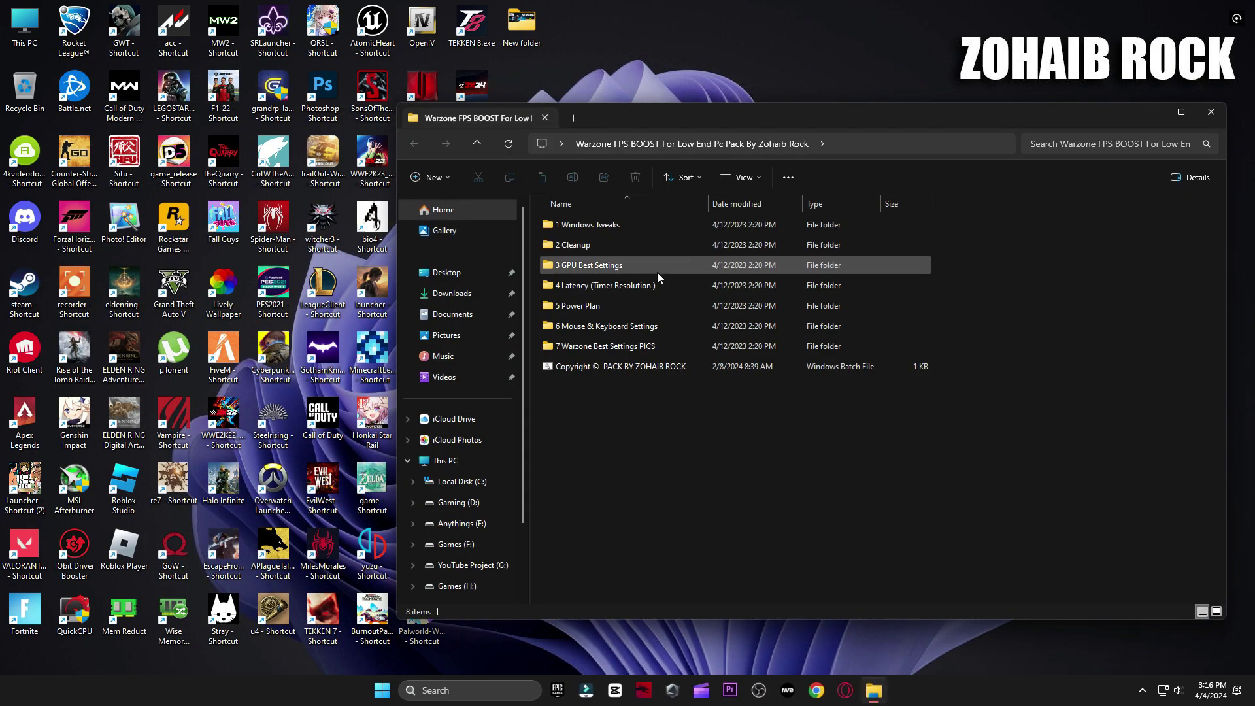
{"action": "double_click", "coordinate": [603, 286]}
{"action": "double_click", "coordinate": [587, 226]}
{"action": "left_click_drag", "start_coordinate": [633, 292], "coordinate": [845, 292]}
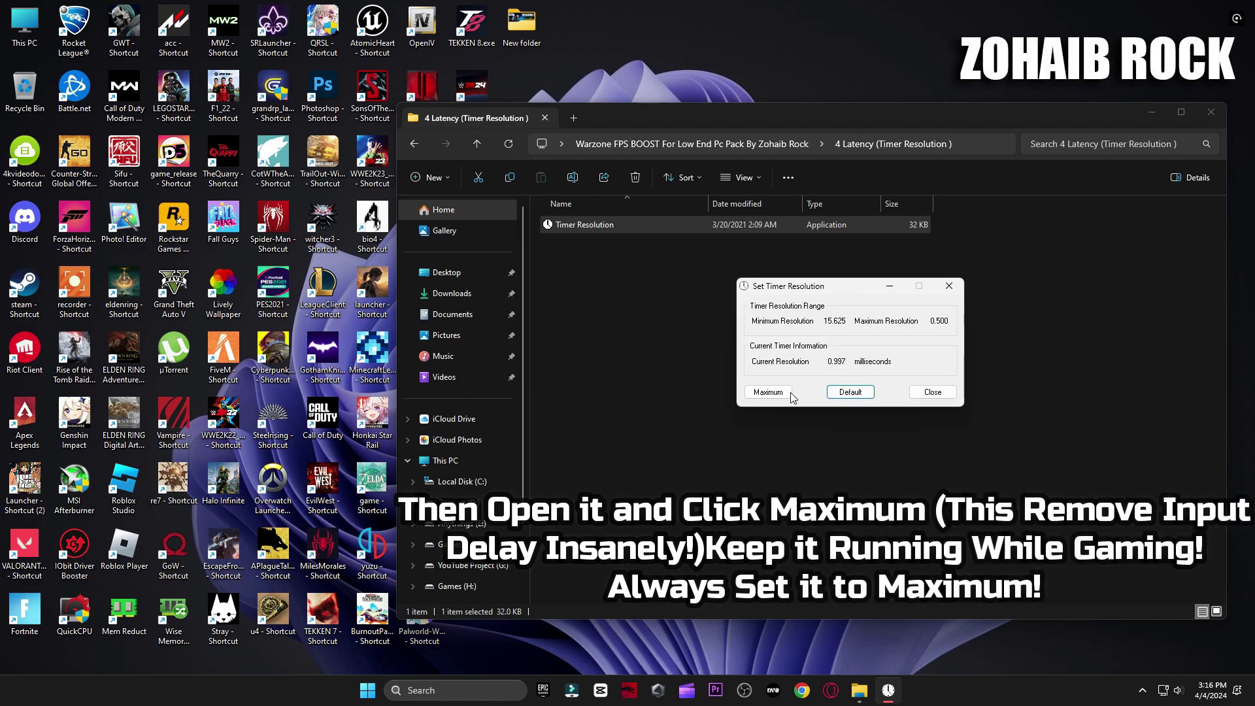
{"action": "left_click", "coordinate": [889, 288]}
Locate the 64-bit QuickCpuSetup in the 5 Power Plan folder, launch the already installed Quick CPU, and dismiss its update notice
{"action": "left_click", "coordinate": [414, 144]}
{"action": "double_click", "coordinate": [580, 306]}
{"action": "double_click", "coordinate": [579, 224]}
{"action": "double_click", "coordinate": [578, 242]}
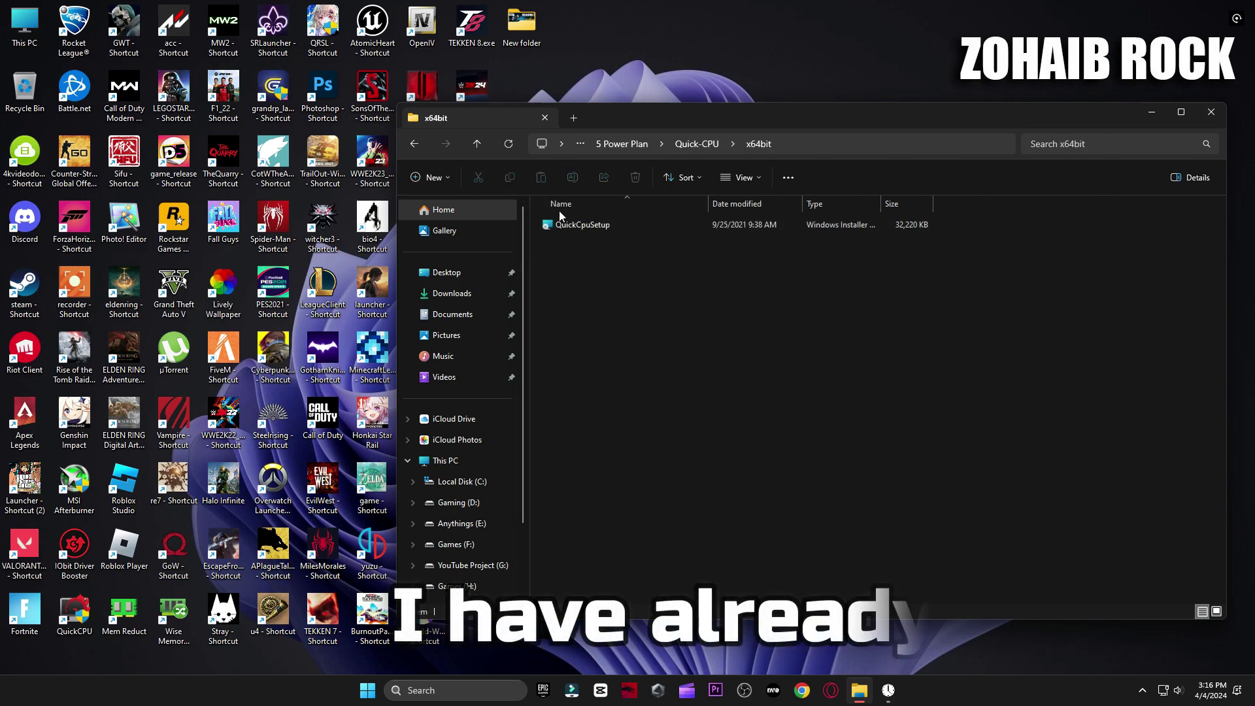
{"action": "double_click", "coordinate": [72, 609]}
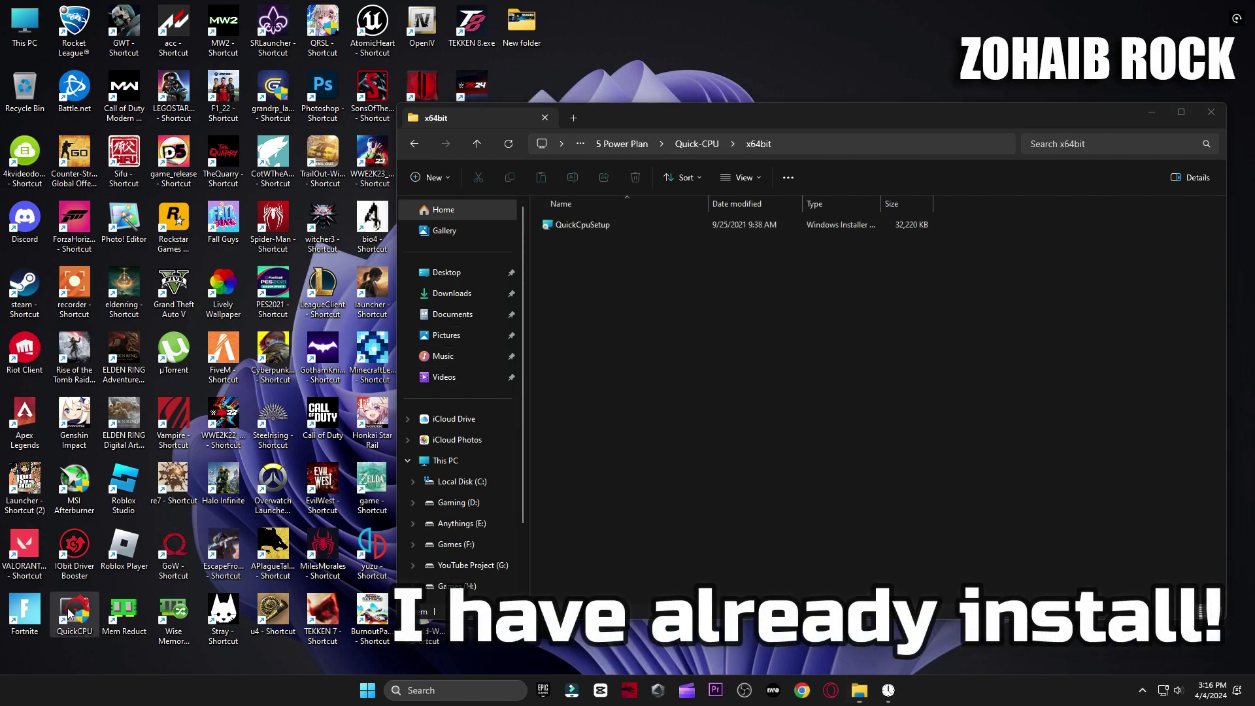
{"action": "left_click", "coordinate": [1207, 118]}
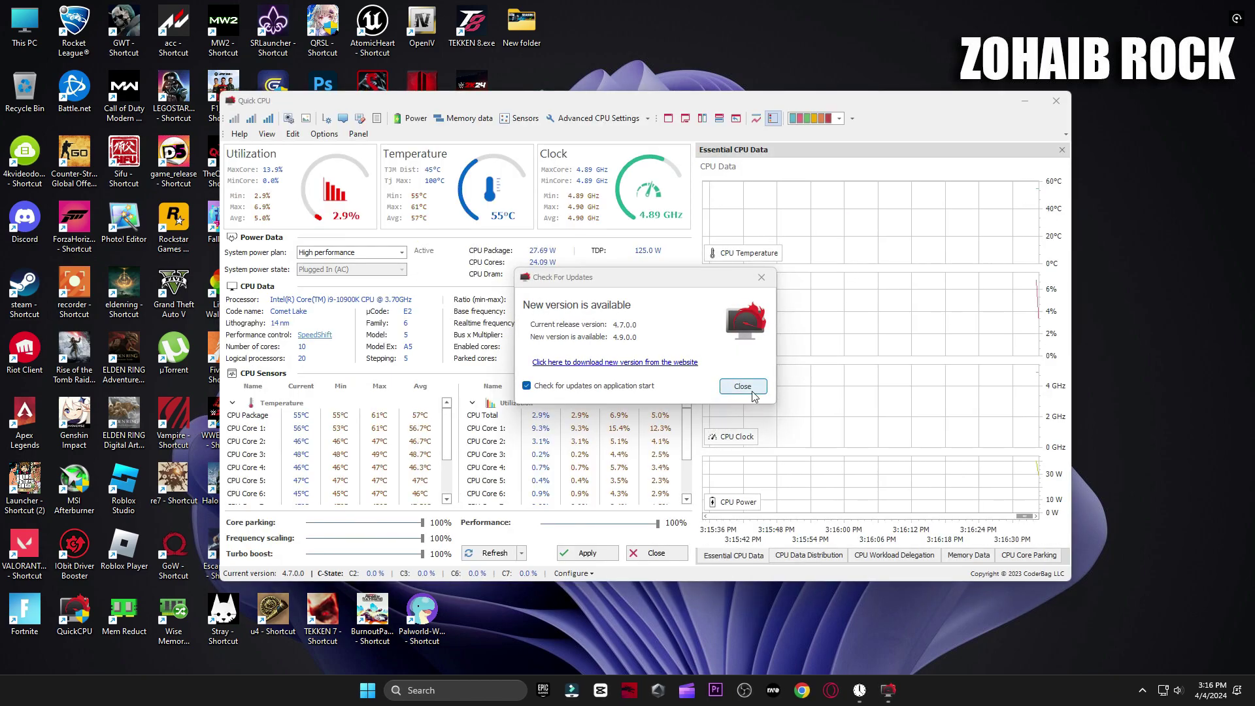
{"action": "left_click", "coordinate": [746, 387]}
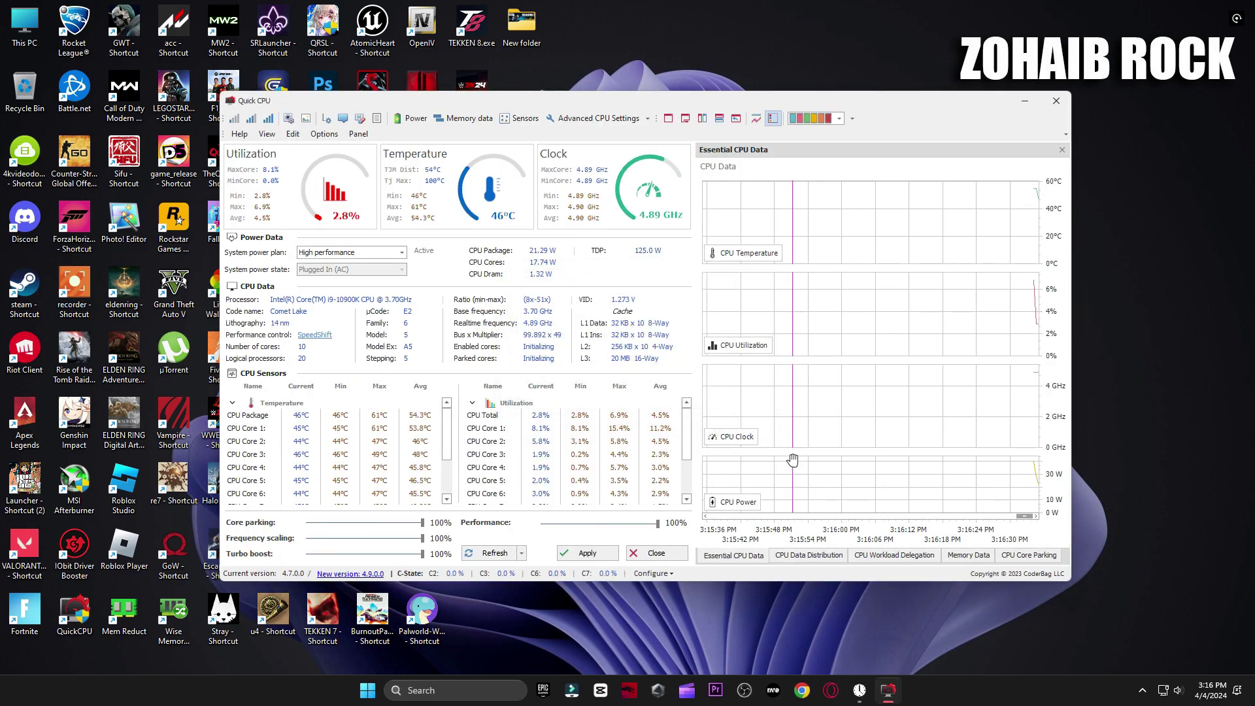
Choose the High performance power plan in Quick CPU with the core sliders at 100%, apply it, and close the program
{"action": "left_click", "coordinate": [370, 256]}
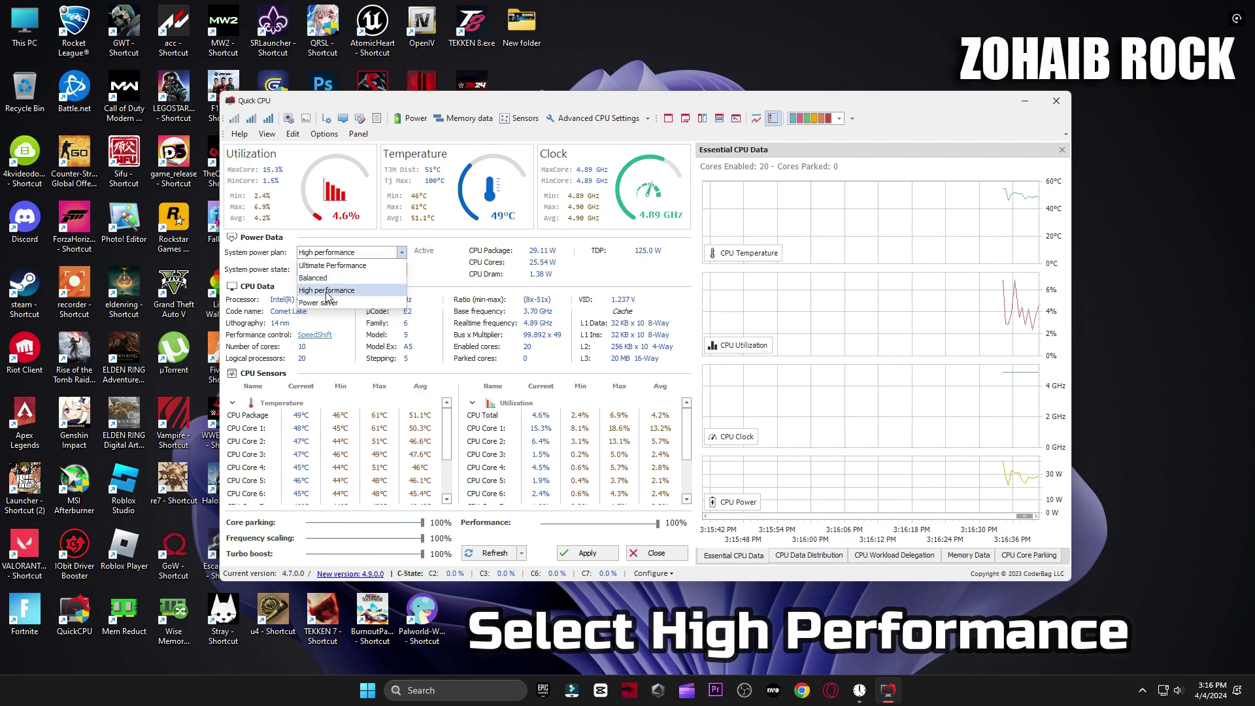
{"action": "left_click", "coordinate": [329, 296]}
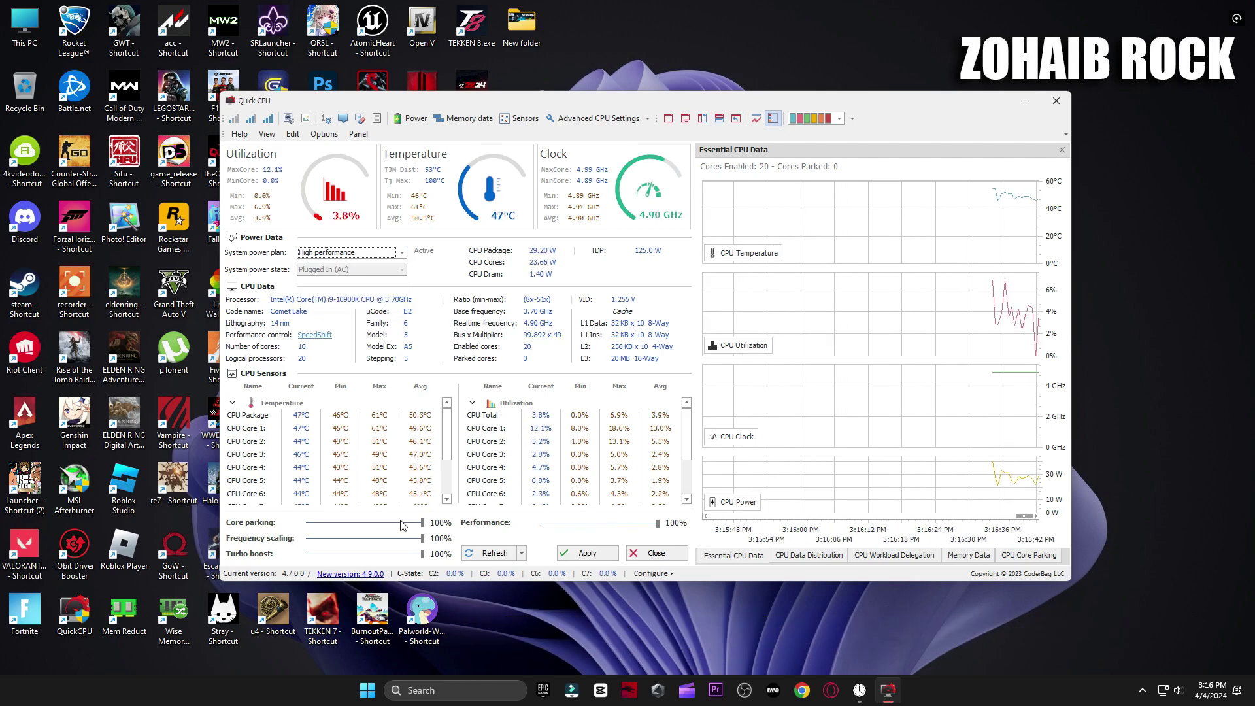
{"action": "left_click", "coordinate": [422, 523]}
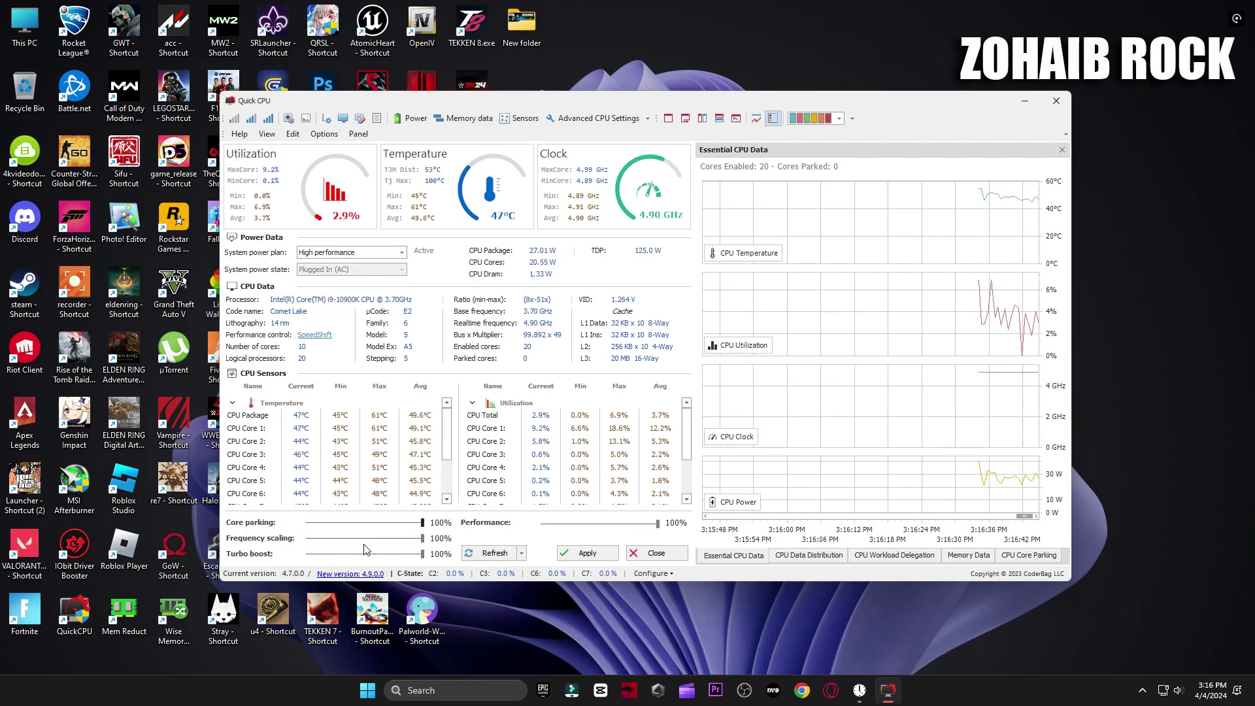
{"action": "left_click_drag", "start_coordinate": [394, 546], "coordinate": [471, 541]}
{"action": "left_click", "coordinate": [586, 553]}
{"action": "left_click", "coordinate": [717, 375]}
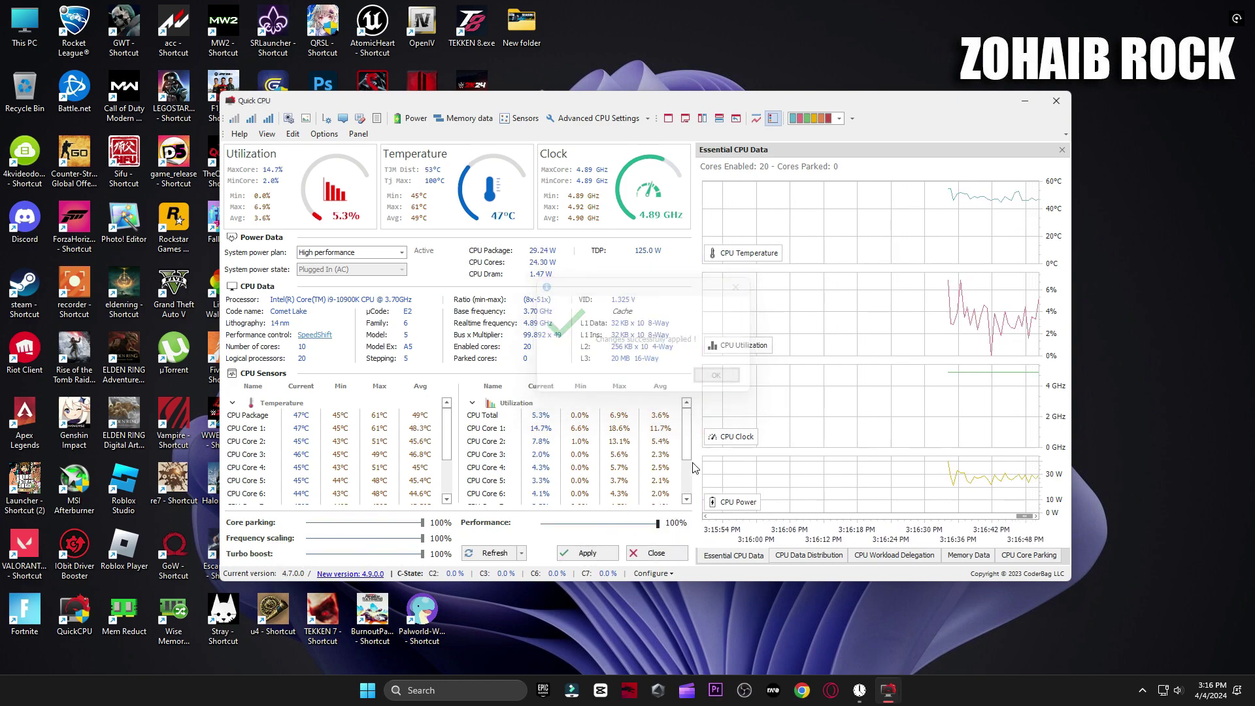
{"action": "left_click", "coordinate": [658, 554]}
Check in Windows Power Options, including the additional plans, that High performance is selected, and close the window
{"action": "left_click", "coordinate": [488, 690]}
{"action": "type", "text": "power"}
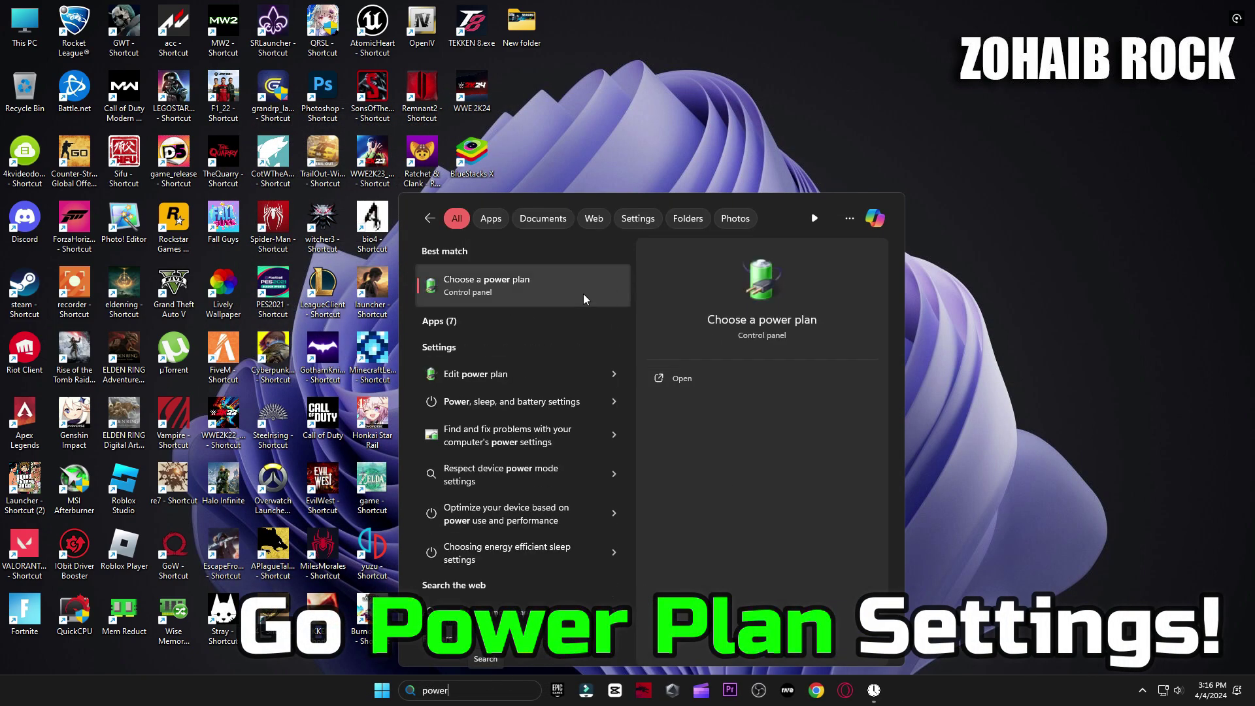
{"action": "left_click", "coordinate": [521, 289]}
{"action": "left_click_drag", "start_coordinate": [598, 132], "coordinate": [842, 128]}
{"action": "left_click", "coordinate": [646, 330]}
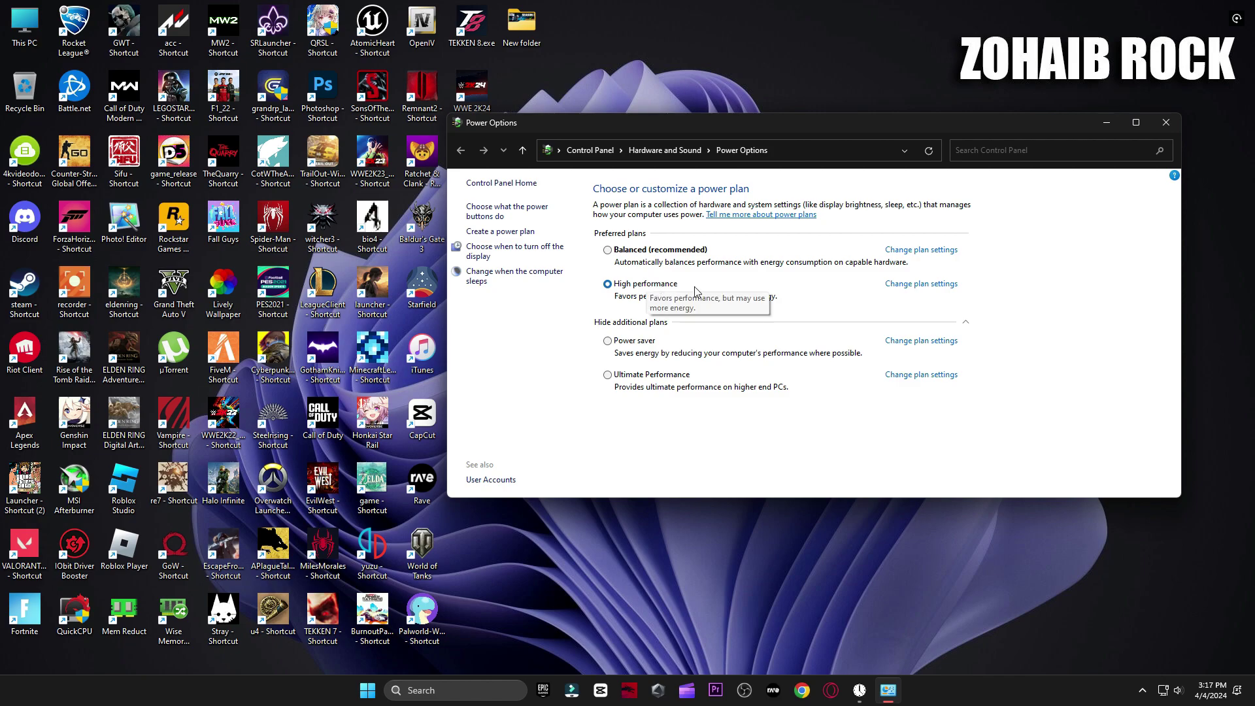
{"action": "left_click", "coordinate": [975, 324]}
{"action": "left_click", "coordinate": [1166, 122]}
Open M1 Mouse Acceleration from the 6 Mouse & Keyboard Settings folder, review the pointer and button settings, and accept them
{"action": "double_click", "coordinate": [723, 213]}
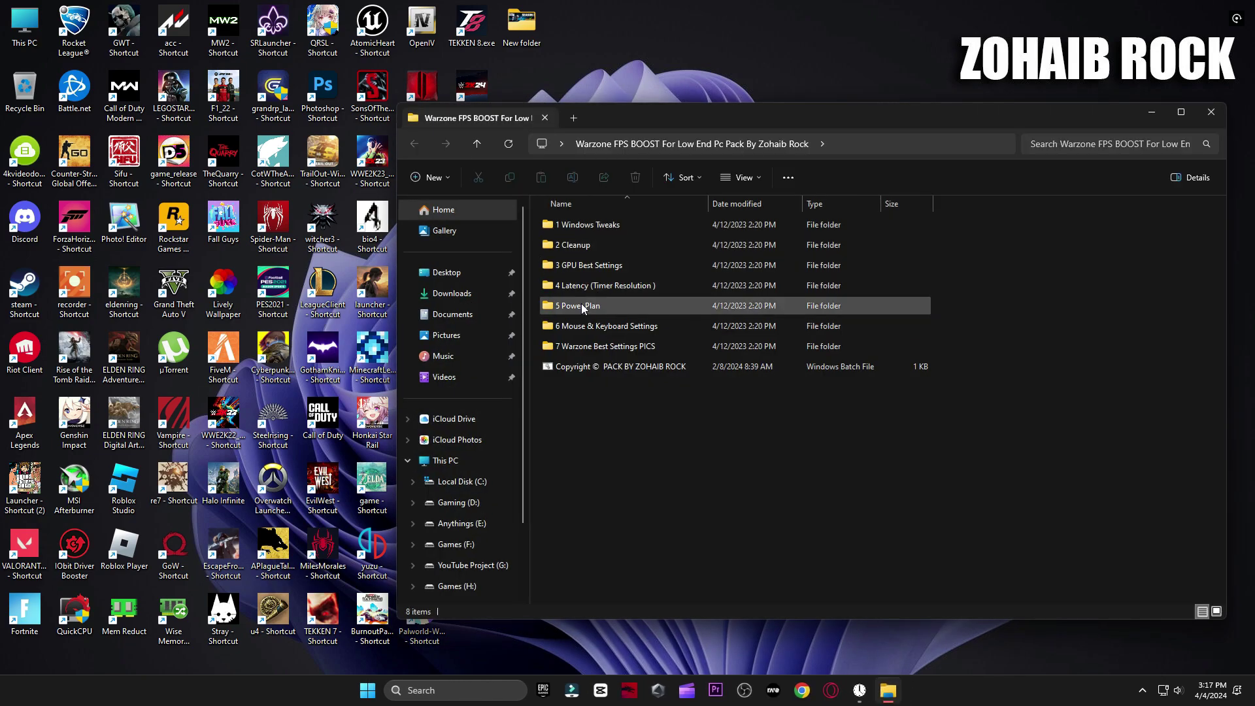
{"action": "double_click", "coordinate": [579, 326]}
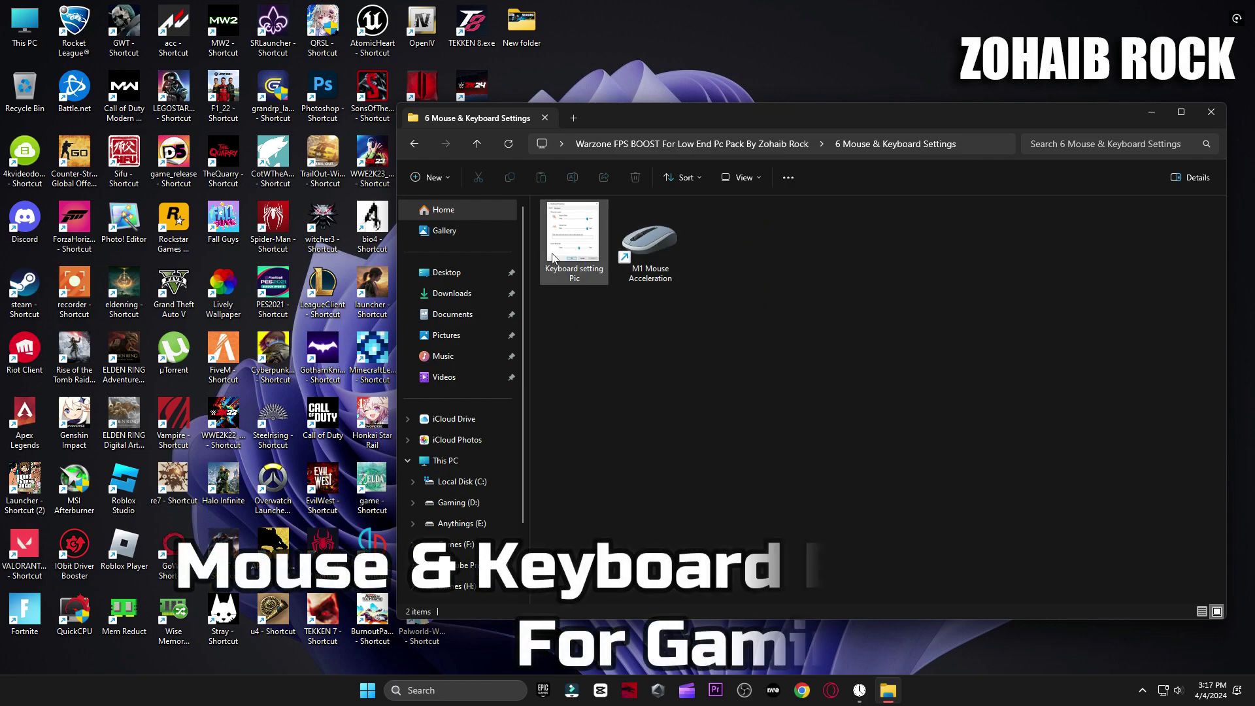
{"action": "double_click", "coordinate": [619, 240]}
{"action": "left_click_drag", "start_coordinate": [324, 154], "coordinate": [703, 126]}
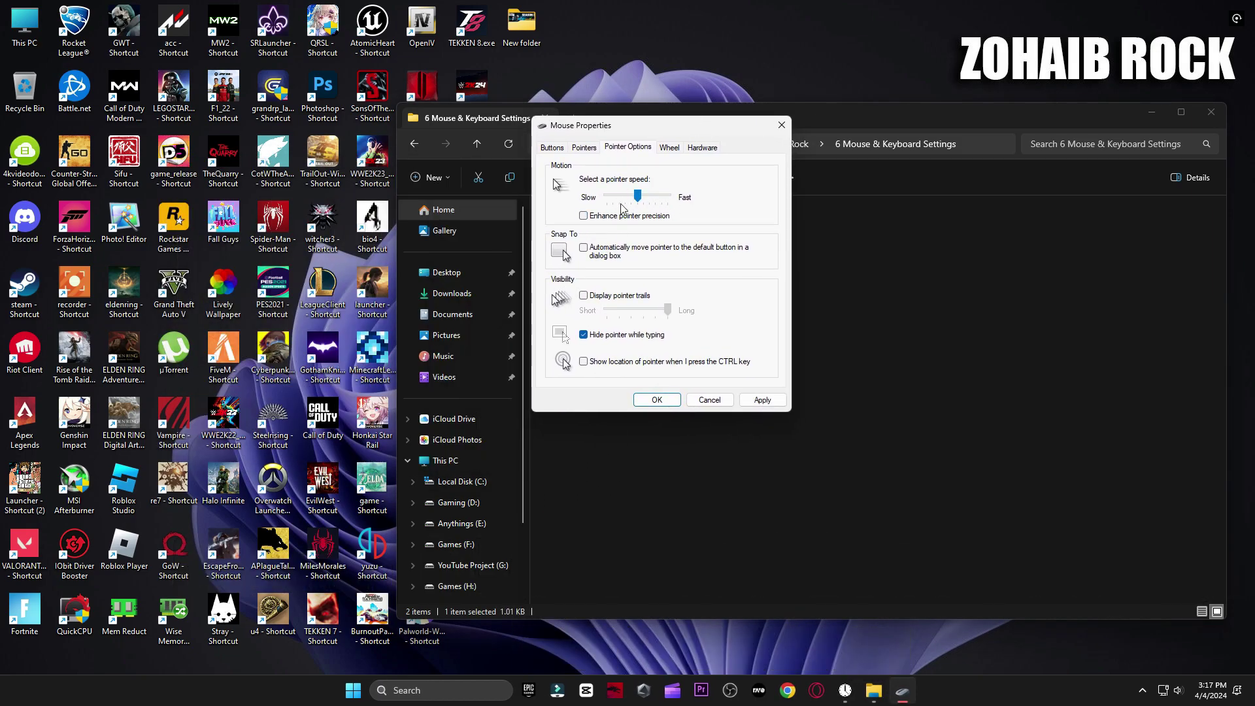
{"action": "left_click", "coordinate": [552, 148]}
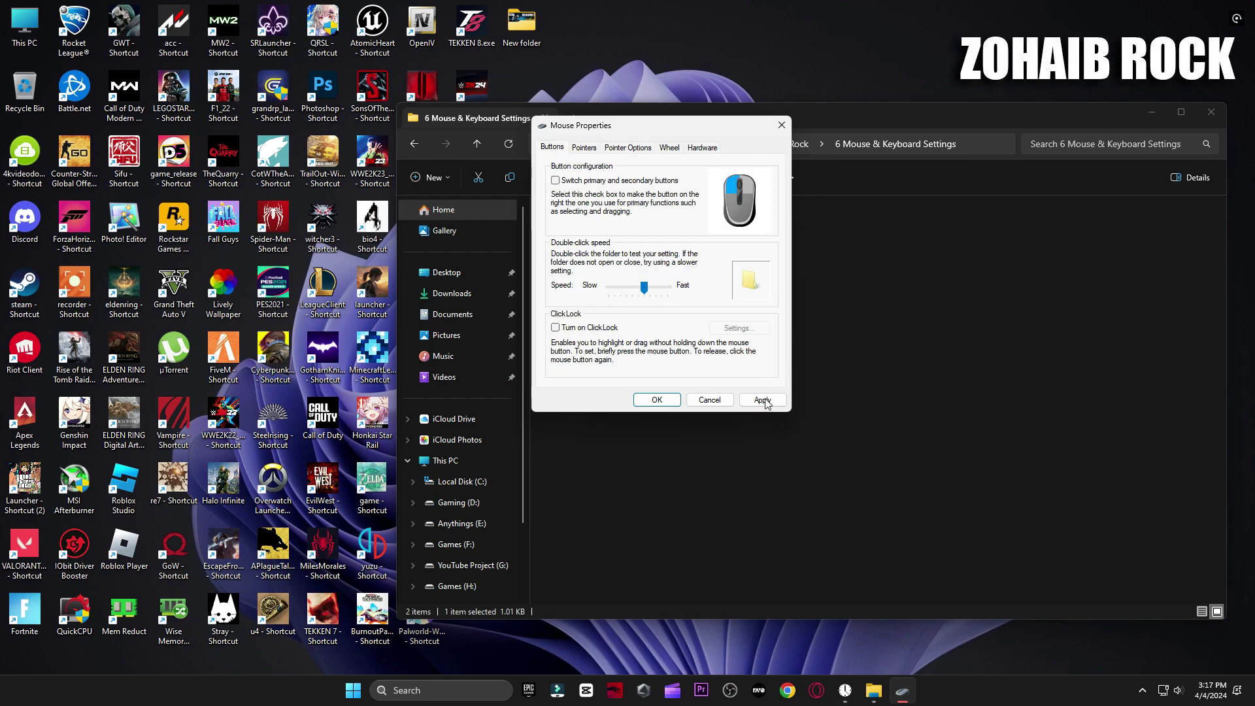
{"action": "left_click", "coordinate": [665, 401]}
Compare the Windows Keyboard Properties repeat delay and repeat rate with the Keyboard setting Pic, and close both windows
{"action": "key", "text": "Left"}
{"action": "key", "text": "Return"}
{"action": "left_click", "coordinate": [441, 690]}
{"action": "type", "text": "key"}
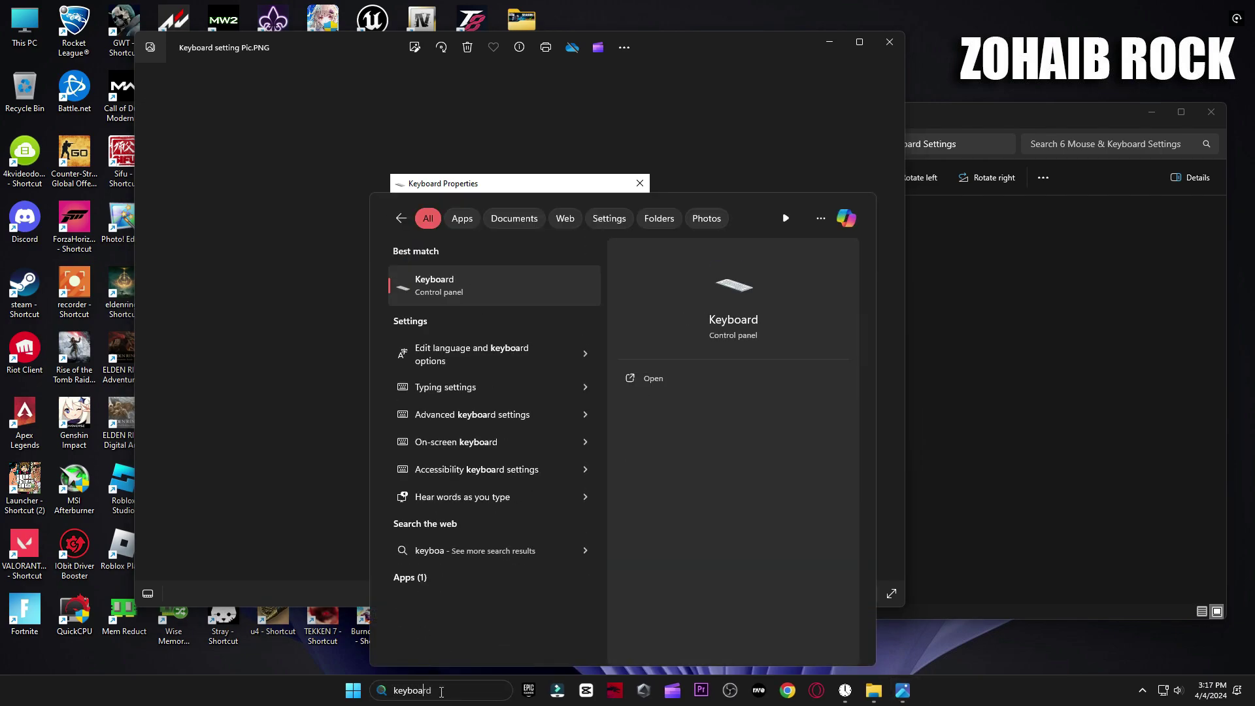
{"action": "left_click", "coordinate": [477, 295]}
{"action": "left_click_drag", "start_coordinate": [225, 36], "coordinate": [865, 190]}
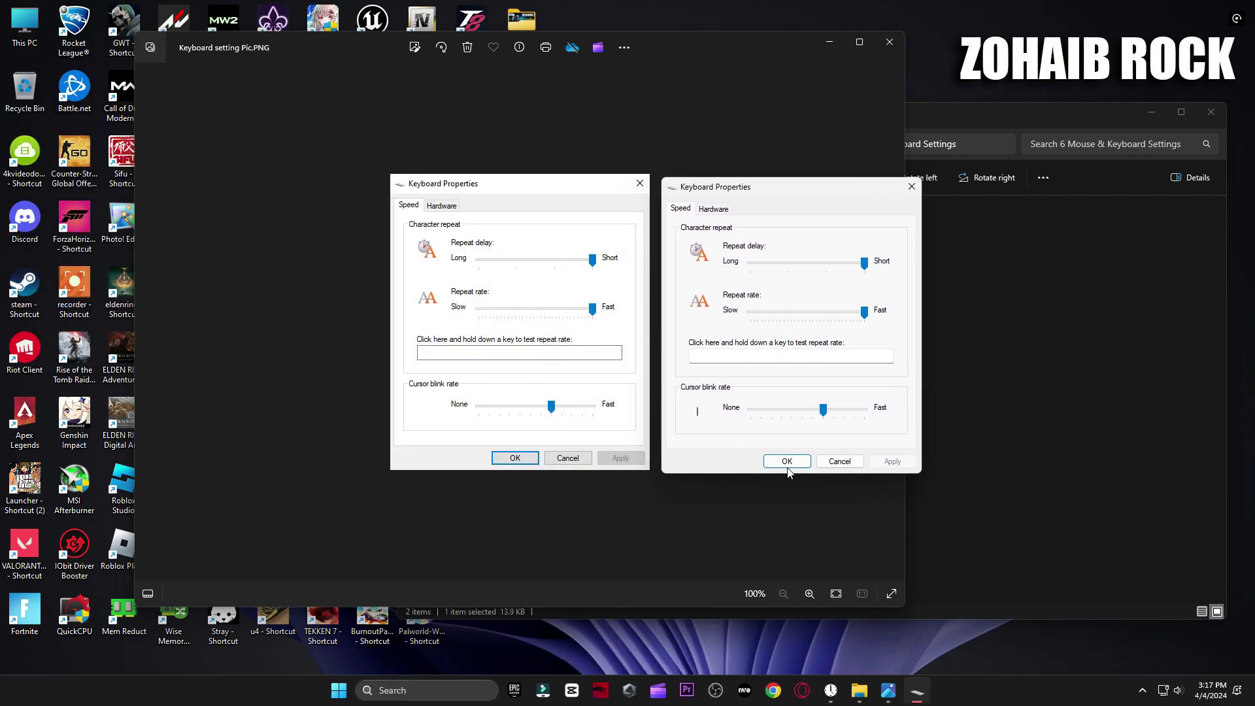
{"action": "left_click", "coordinate": [912, 186]}
{"action": "left_click", "coordinate": [890, 41]}
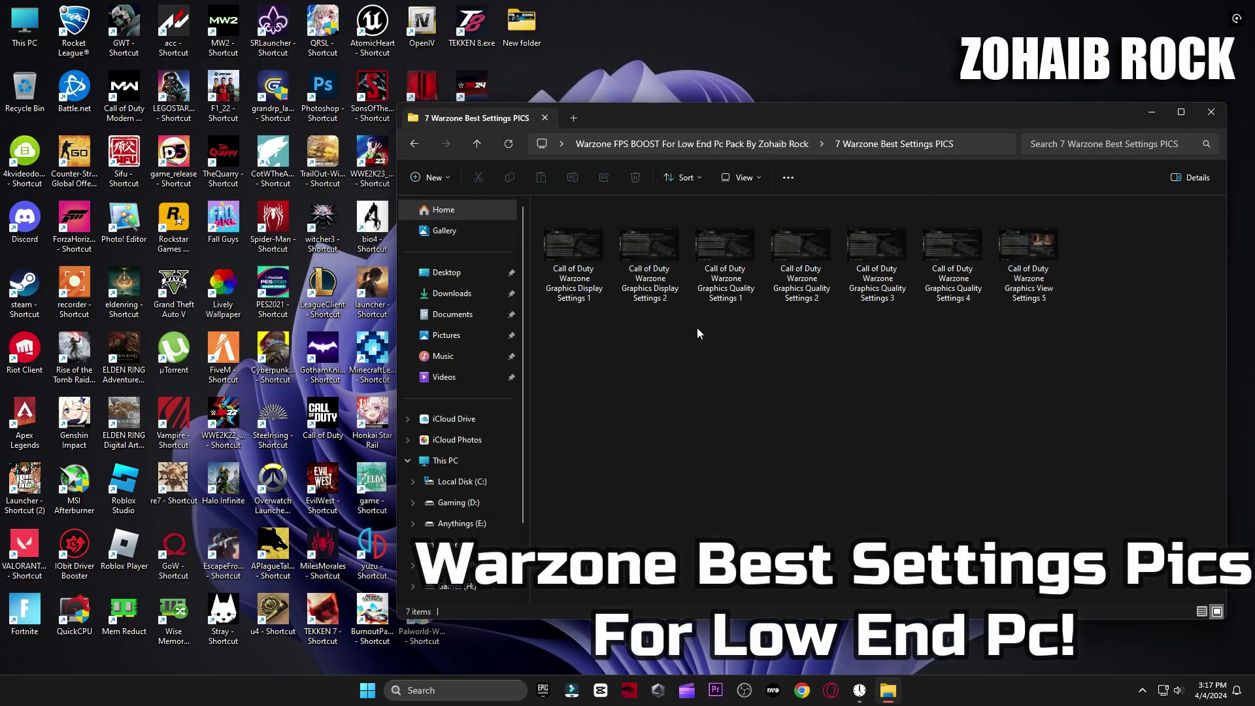
View all the Call of Duty Warzone display, quality and view settings pictures, and close the viewer and folder
{"action": "double_click", "coordinate": [562, 280]}
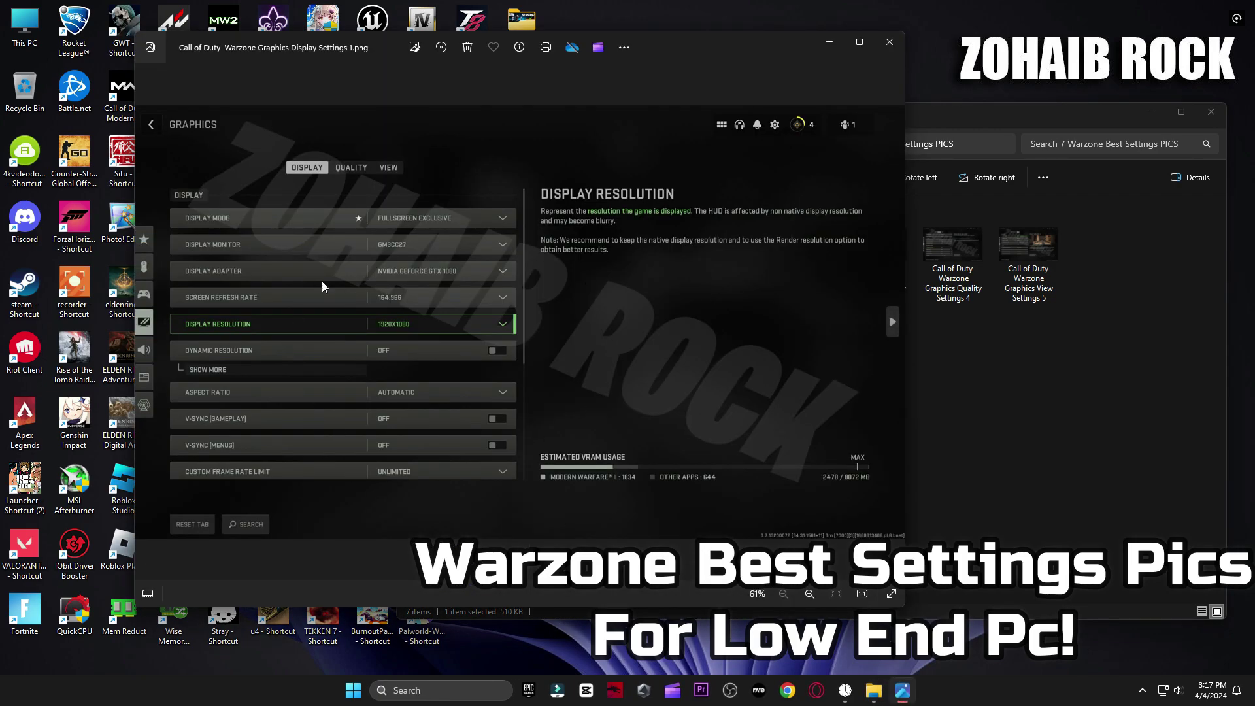
{"action": "key", "text": "Right"}
{"action": "key", "text": "Right"}
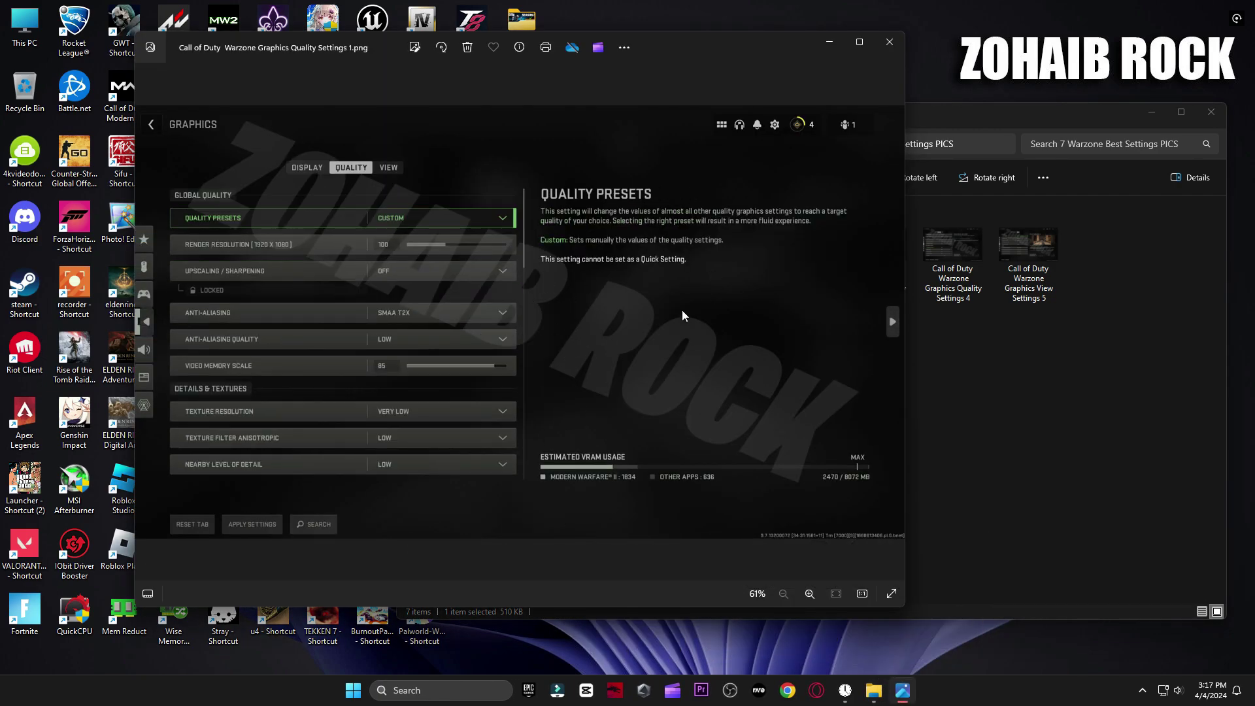
{"action": "key", "text": "Right"}
{"action": "key", "text": "Right"}
{"action": "key", "text": "Right"}
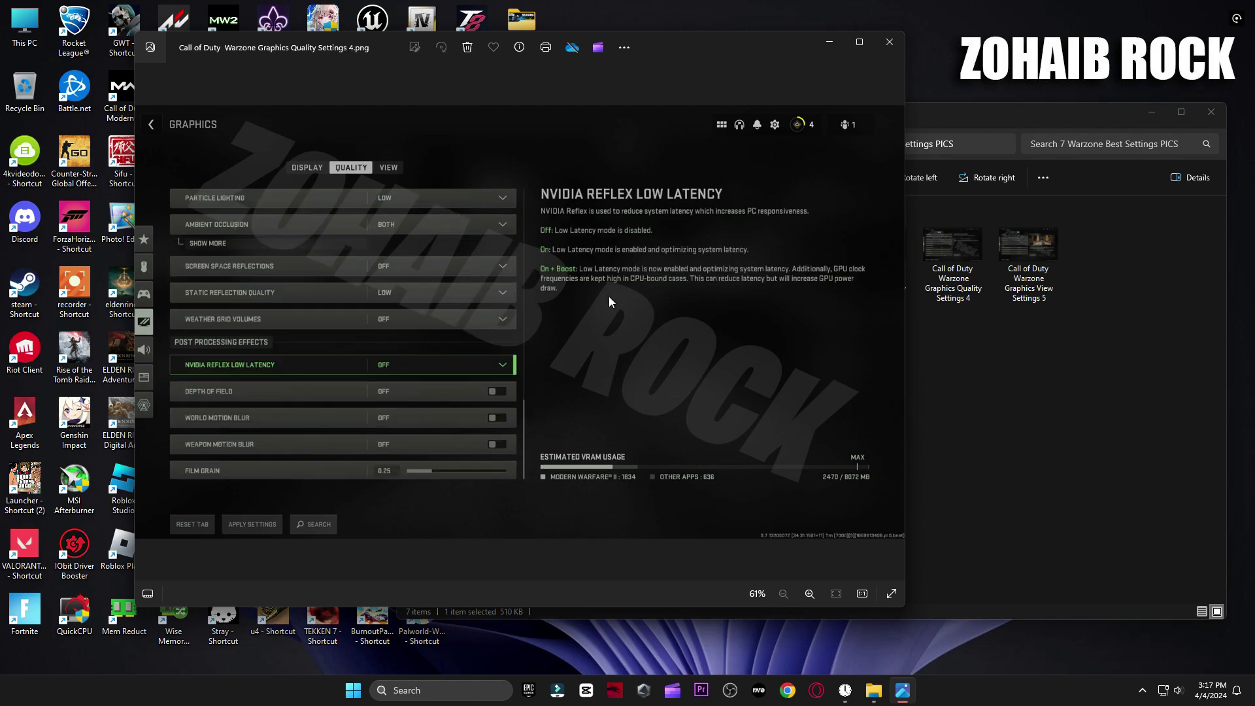
{"action": "key", "text": "Right"}
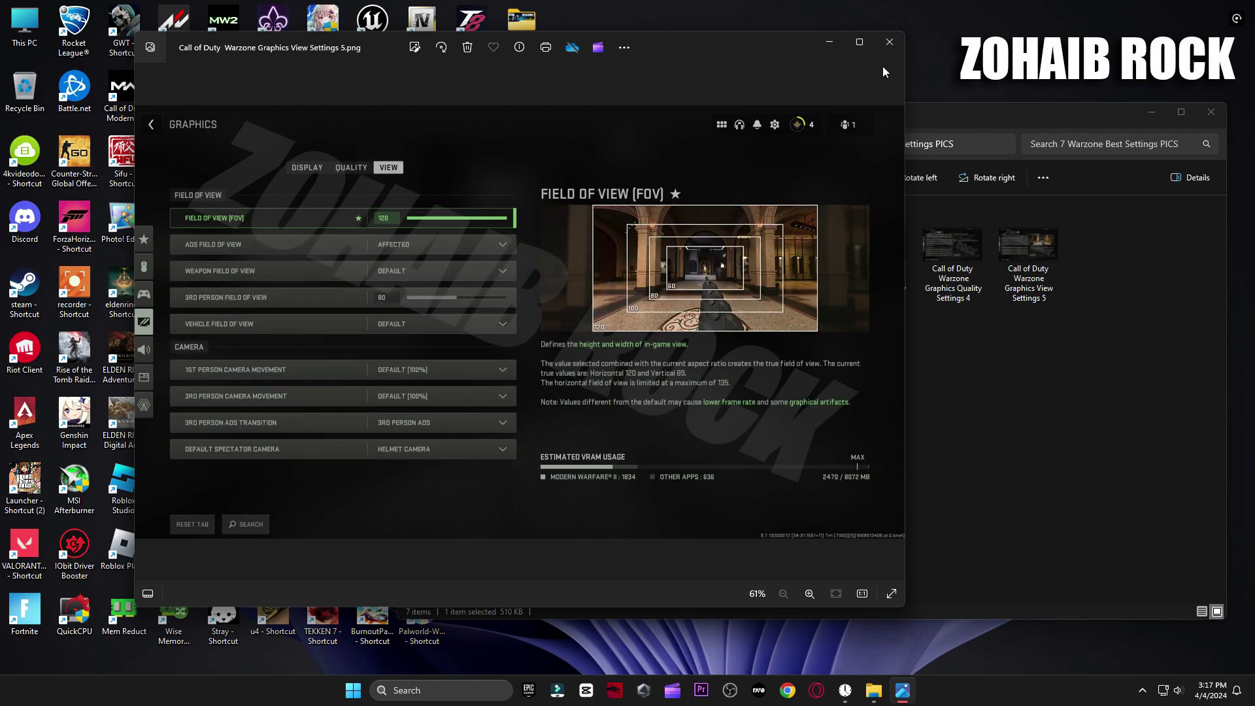
{"action": "left_click", "coordinate": [890, 42]}
{"action": "left_click", "coordinate": [1225, 117]}
Open the Windows power options from Start
{"action": "key", "text": "super"}
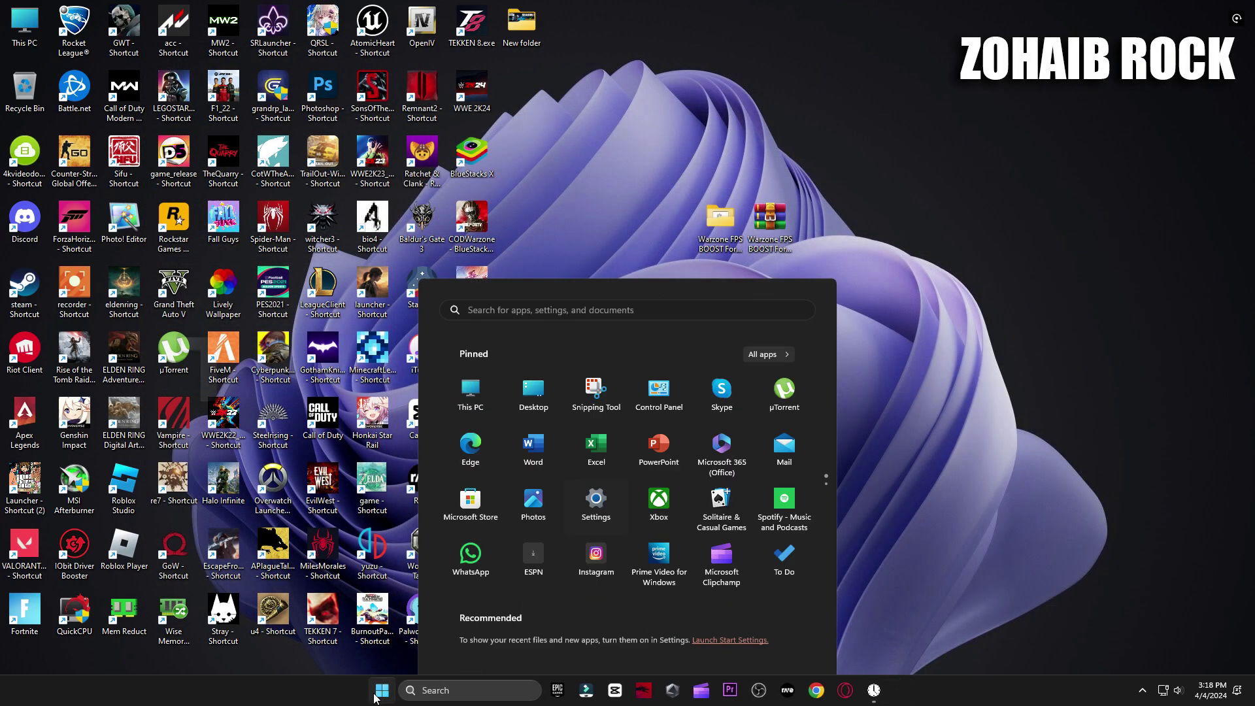
{"action": "left_click", "coordinate": [790, 646]}
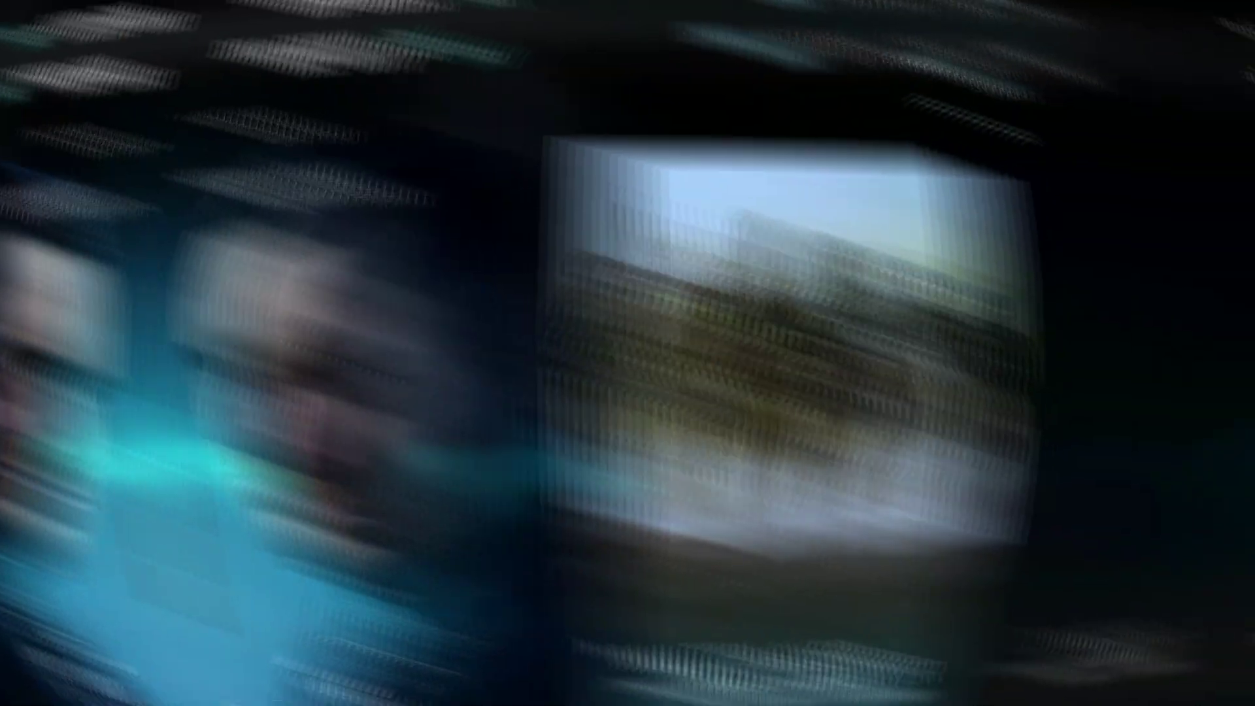
Switch to Call of Duty HQ, browse the Warzone and Modern Warfare III home sections, and open the Graphics settings
{"action": "scroll", "coordinate": [934, 509], "scroll_direction": "down", "scroll_amount": 1}
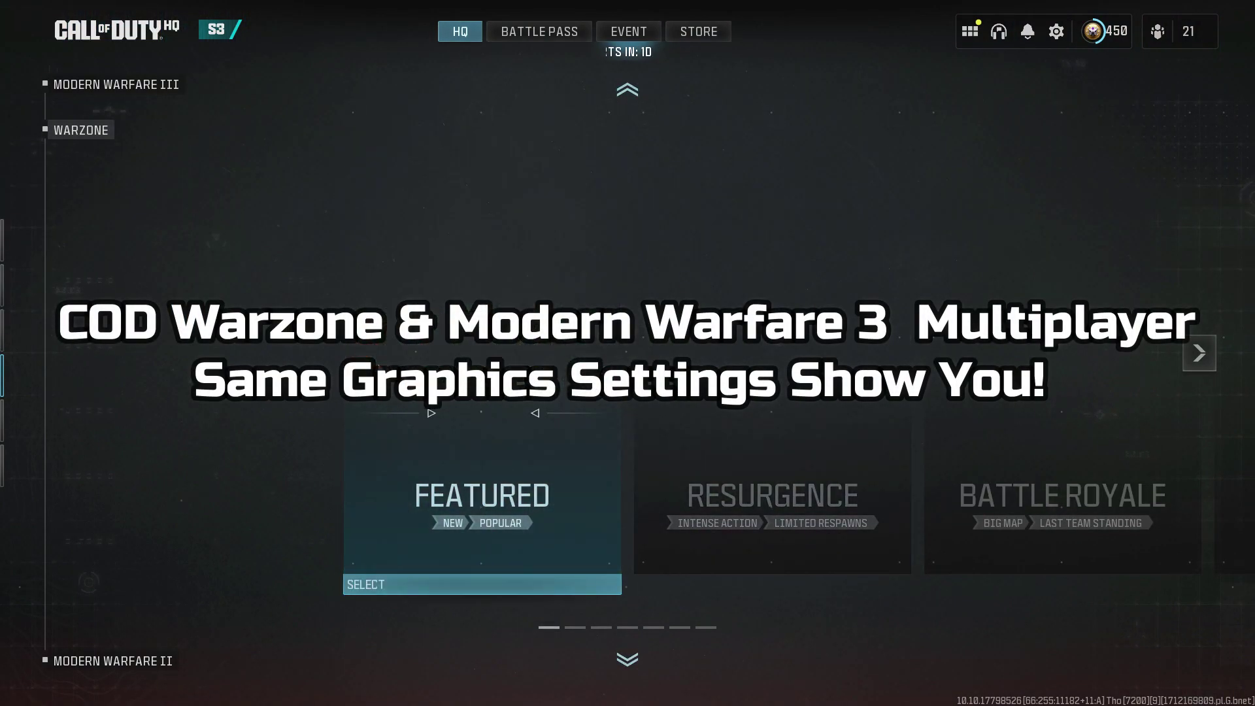
{"action": "scroll", "coordinate": [255, 206], "scroll_direction": "down", "scroll_amount": 1}
{"action": "scroll", "coordinate": [368, 493], "scroll_direction": "up", "scroll_amount": 1}
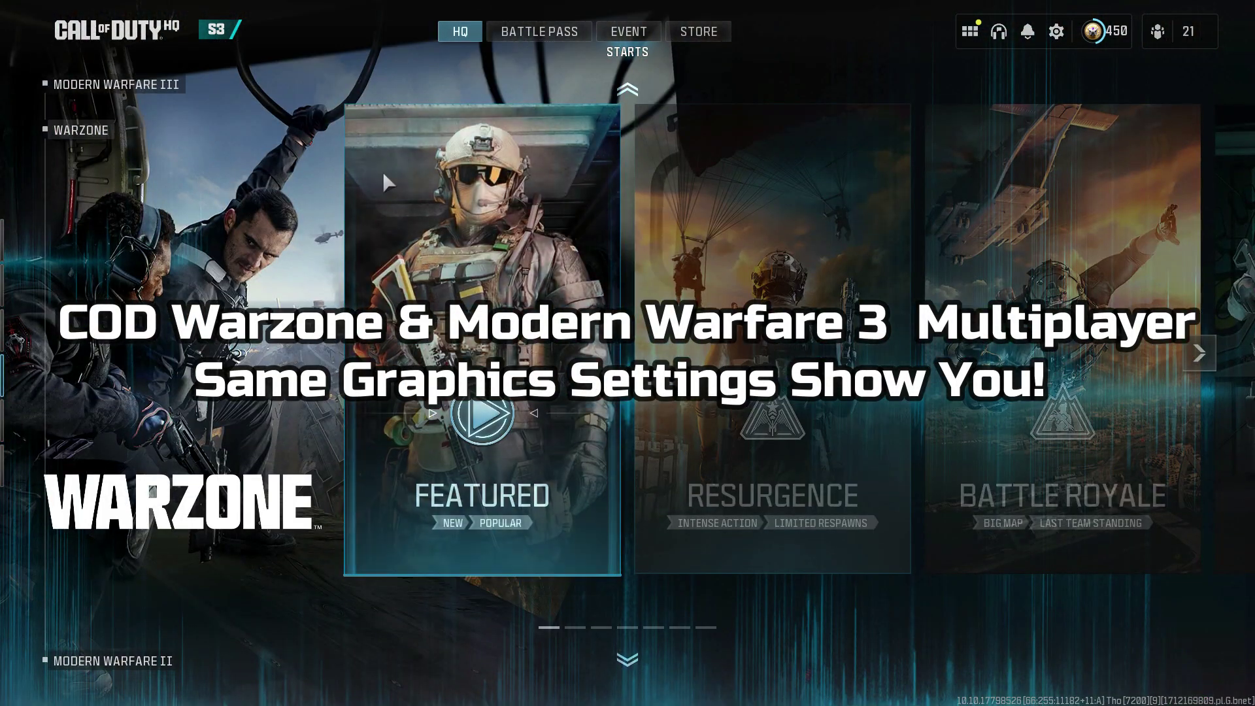
{"action": "scroll", "coordinate": [312, 370], "scroll_direction": "up", "scroll_amount": 1}
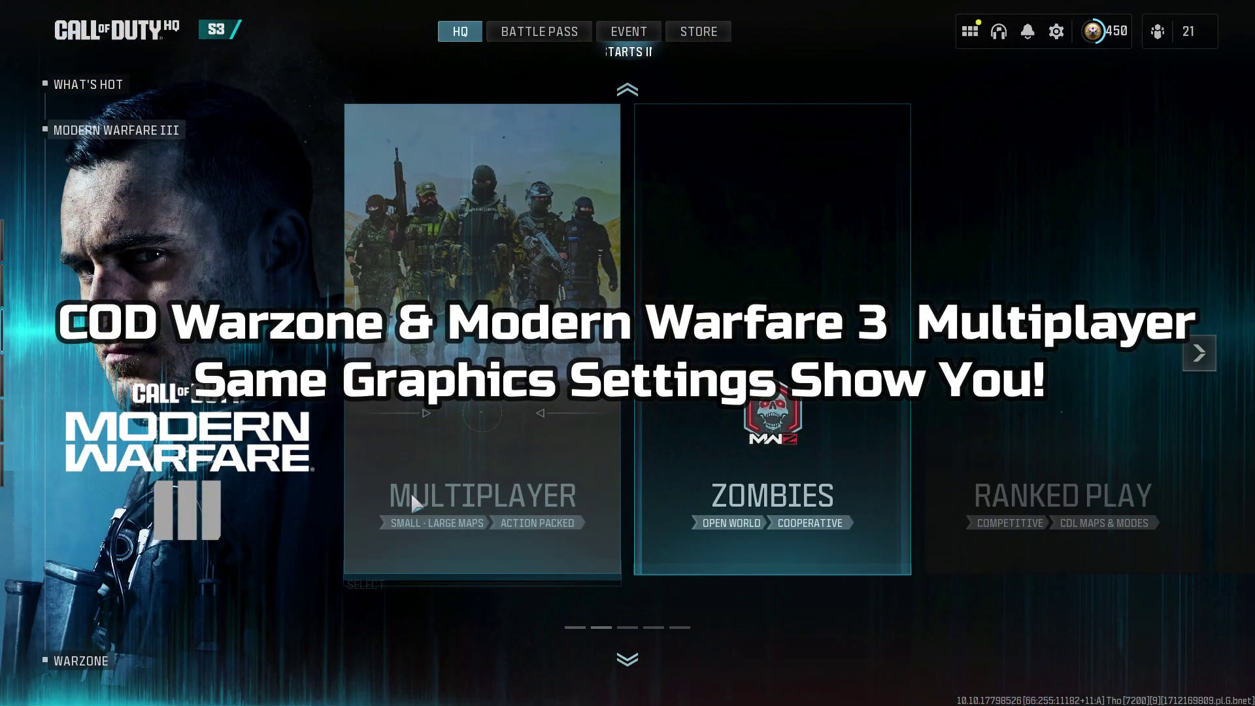
{"action": "scroll", "coordinate": [561, 302], "scroll_direction": "up", "scroll_amount": 1}
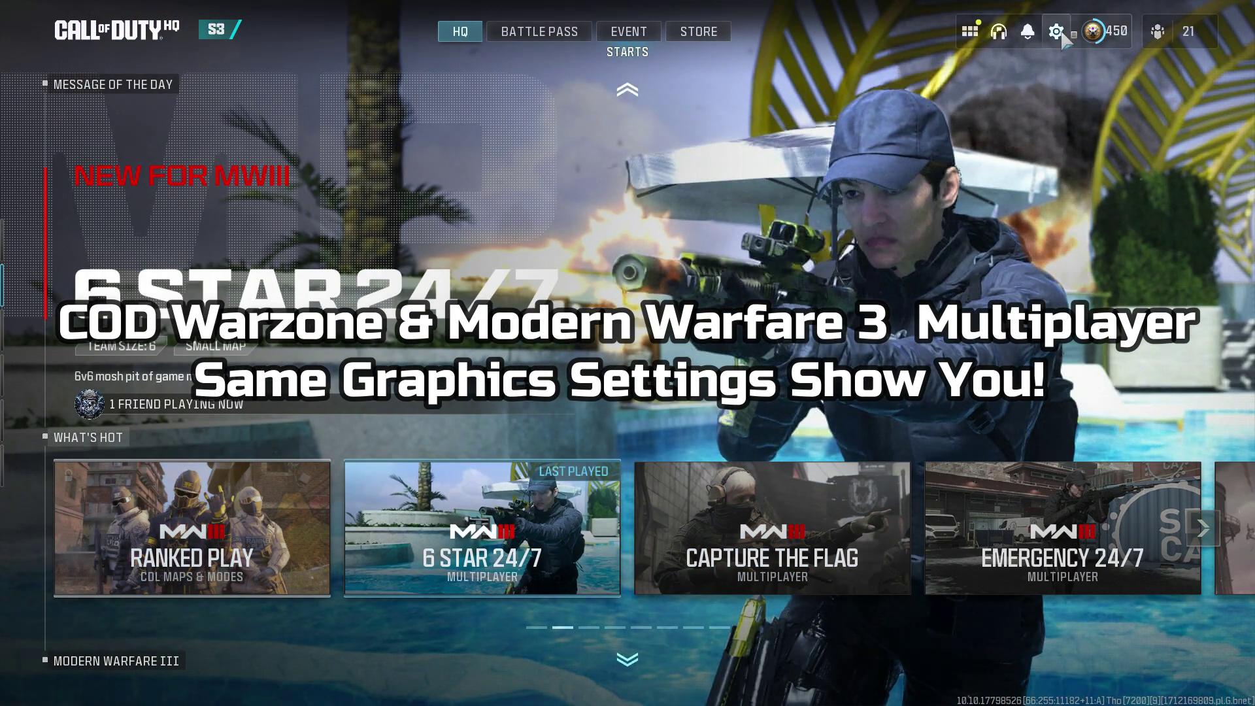
{"action": "left_click", "coordinate": [1057, 33]}
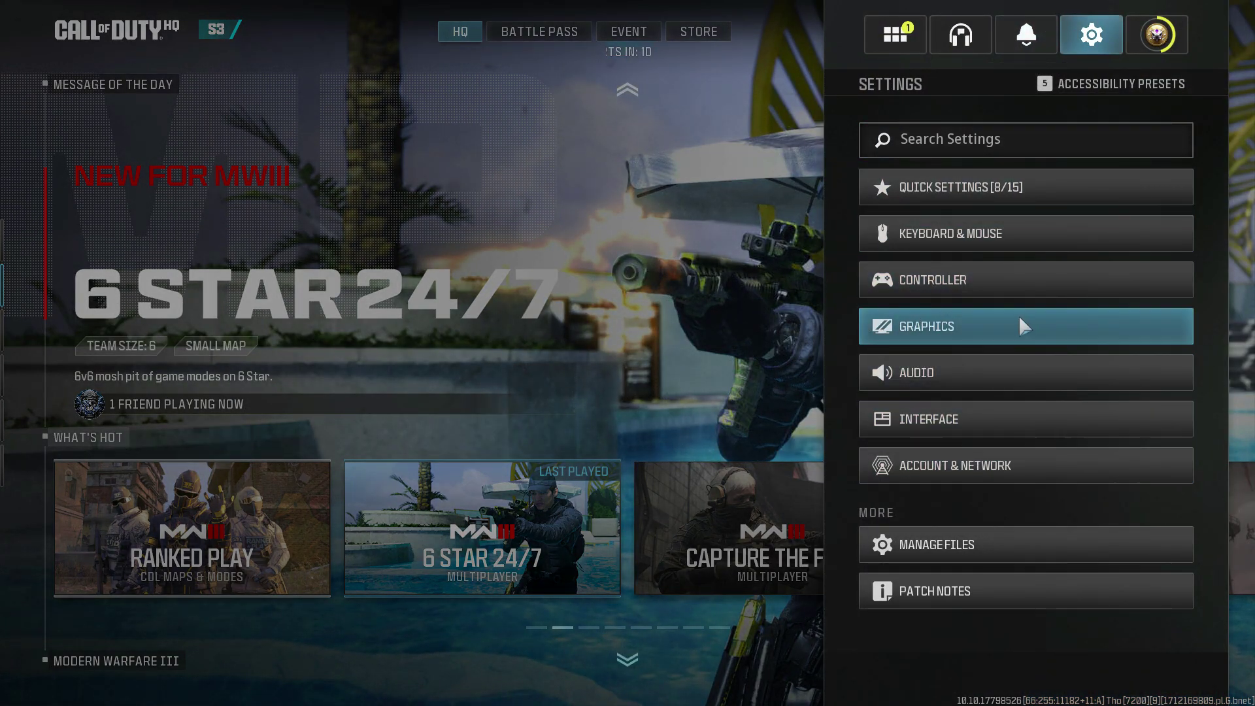
{"action": "left_click", "coordinate": [900, 325]}
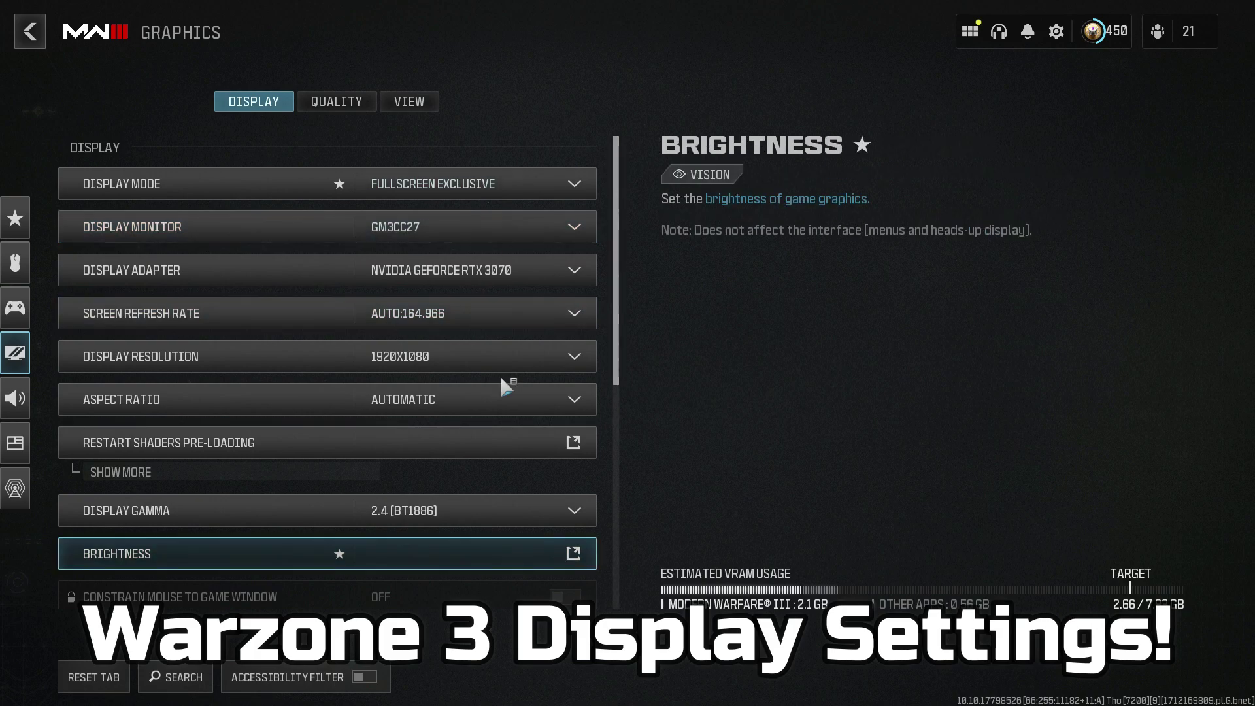
Review the Display graphics settings from display mode and resolution through NVIDIA Reflex, V-Sync and Focused Mode
{"action": "scroll", "coordinate": [611, 312], "scroll_direction": "down", "scroll_amount": 1}
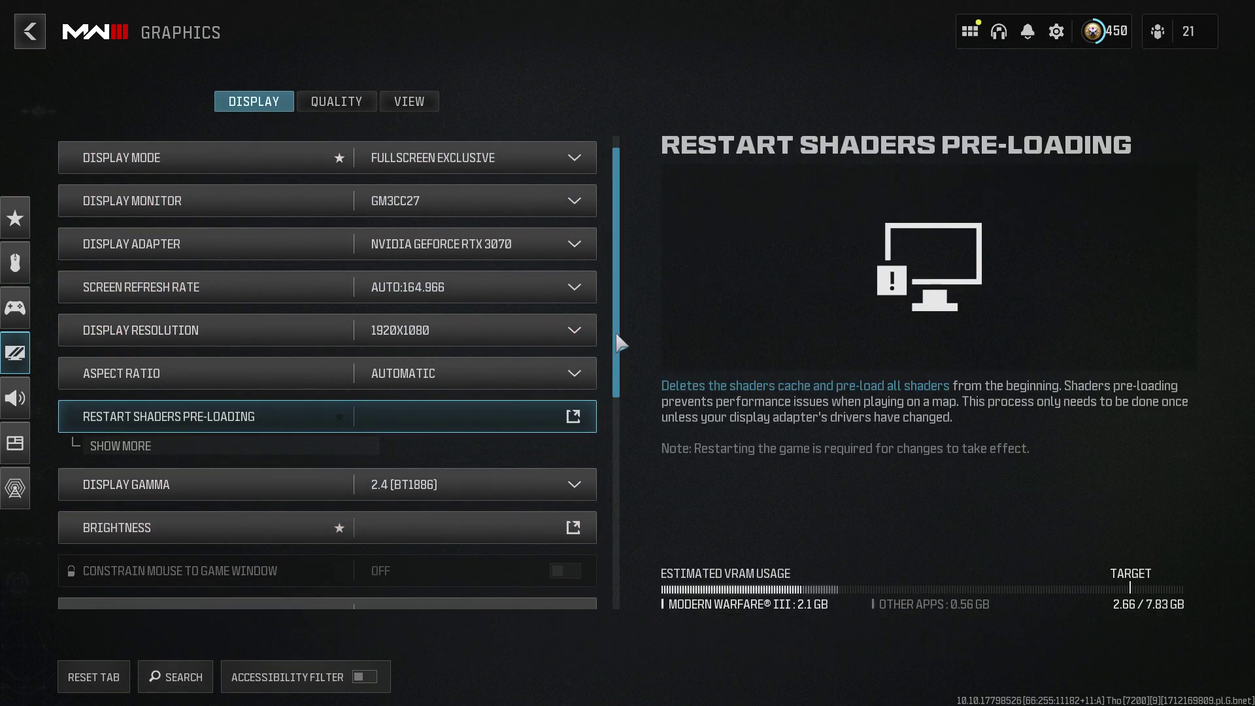
{"action": "left_click_drag", "start_coordinate": [620, 348], "coordinate": [643, 474]}
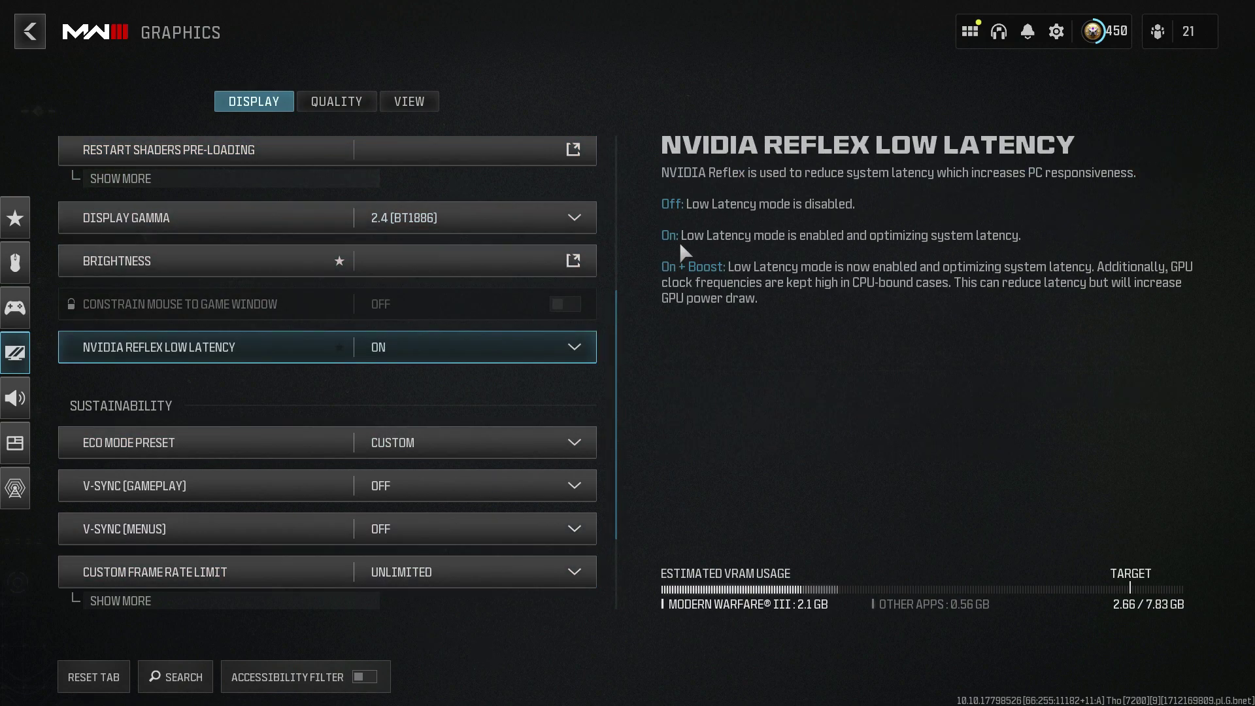
{"action": "left_click_drag", "start_coordinate": [617, 399], "coordinate": [624, 468]}
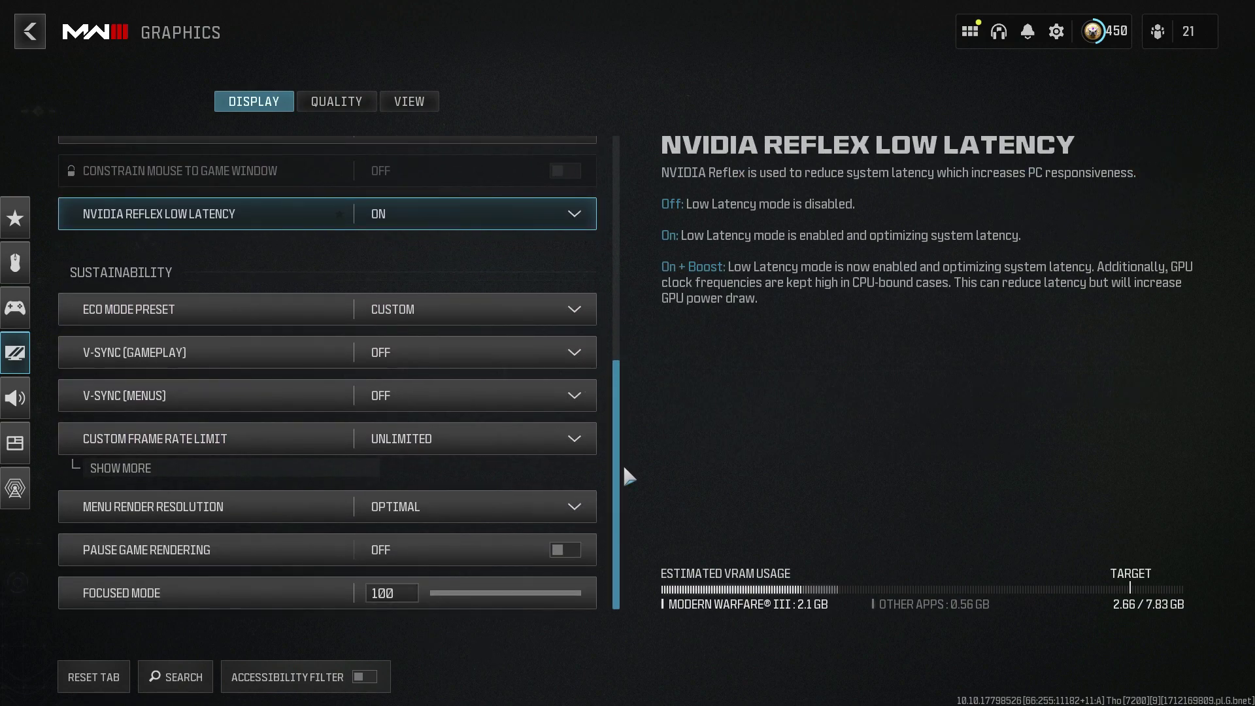
Review the Quality graphics settings, covering global quality, details and textures, shadows, reflections and environment
{"action": "left_click", "coordinate": [337, 103]}
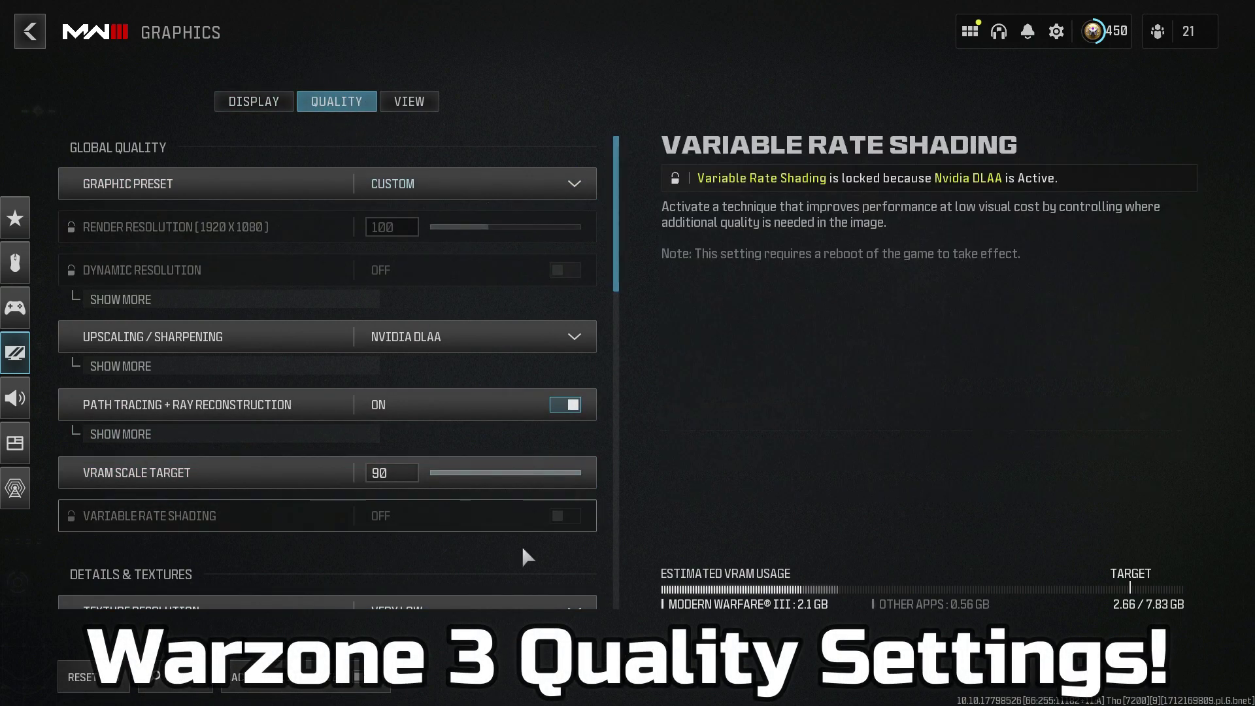
{"action": "left_click_drag", "start_coordinate": [622, 245], "coordinate": [633, 358]}
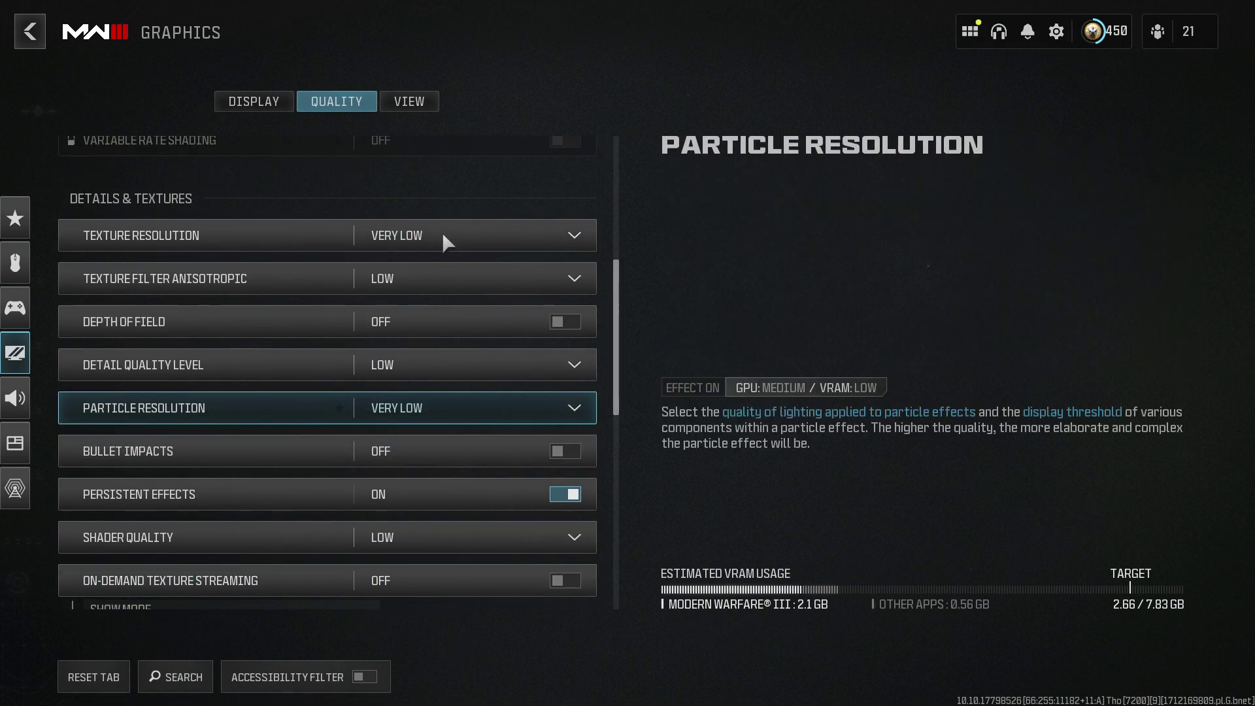
{"action": "left_click_drag", "start_coordinate": [621, 324], "coordinate": [633, 512]}
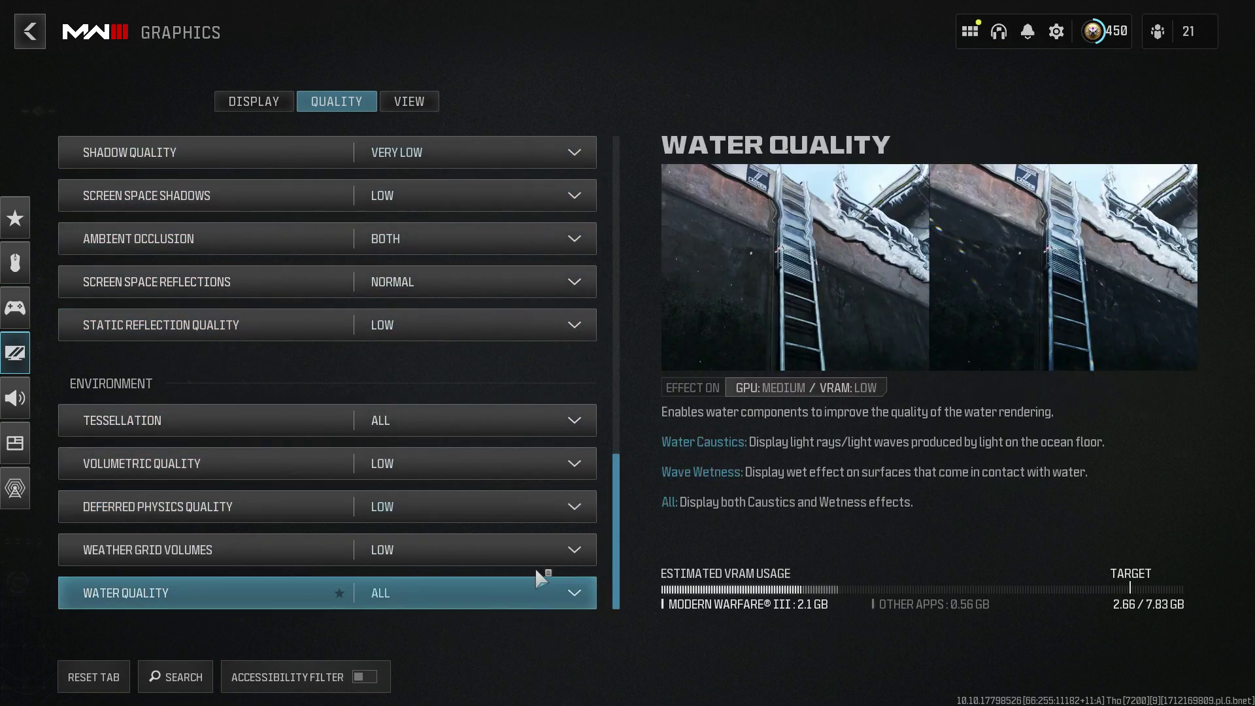
Review the View graphics settings for field of view and camera, and leave the Graphics settings
{"action": "left_click", "coordinate": [423, 102]}
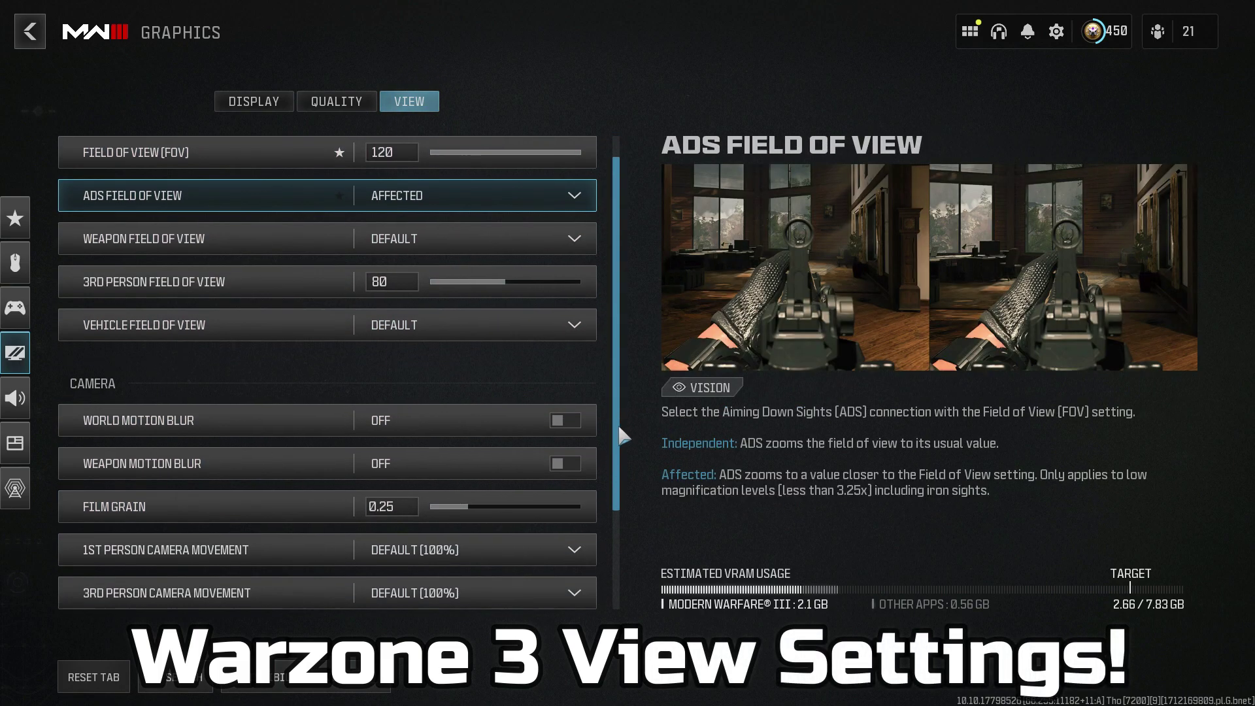
{"action": "scroll", "coordinate": [619, 398], "scroll_direction": "down", "scroll_amount": 3}
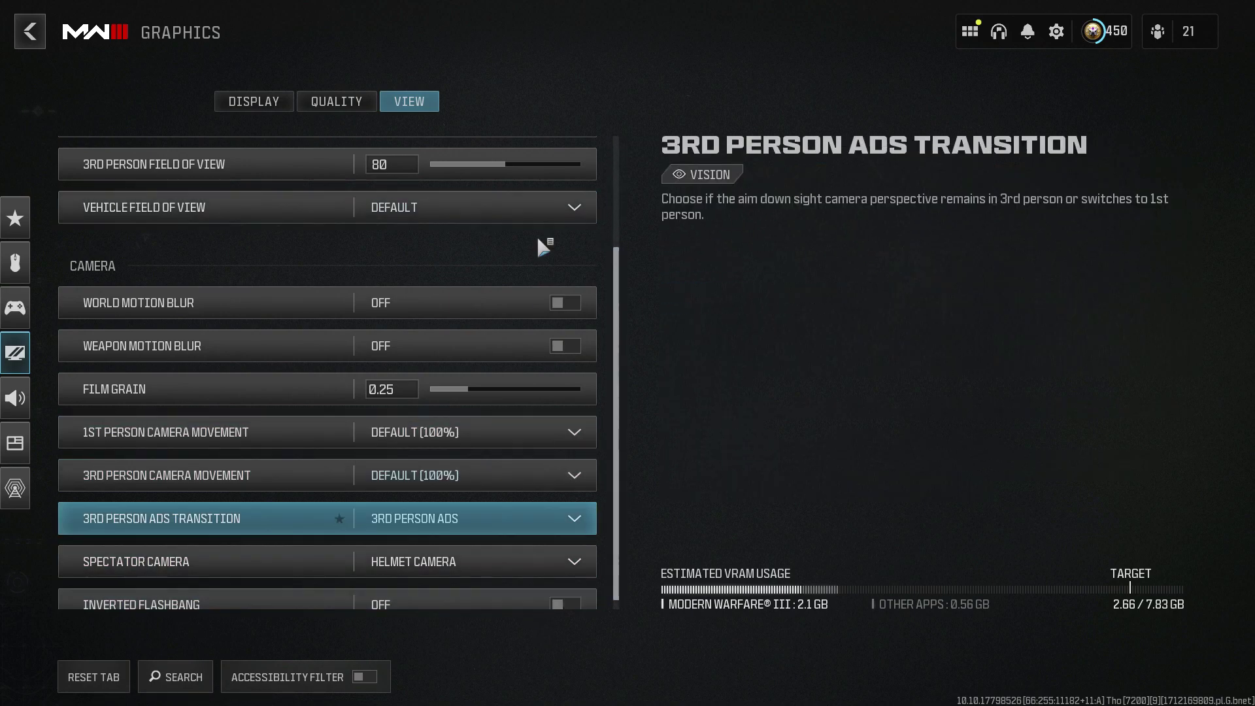
{"action": "left_click_drag", "start_coordinate": [617, 459], "coordinate": [618, 567]}
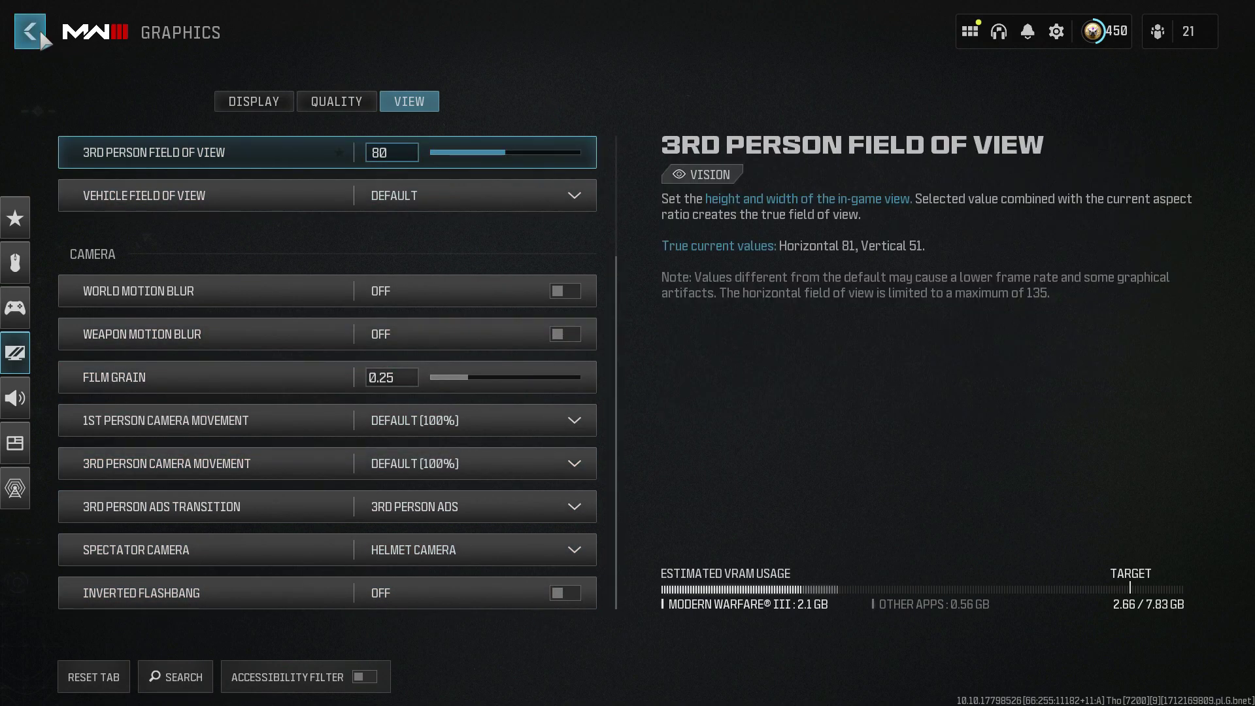
{"action": "left_click", "coordinate": [41, 36]}
{"action": "key", "text": "Escape"}
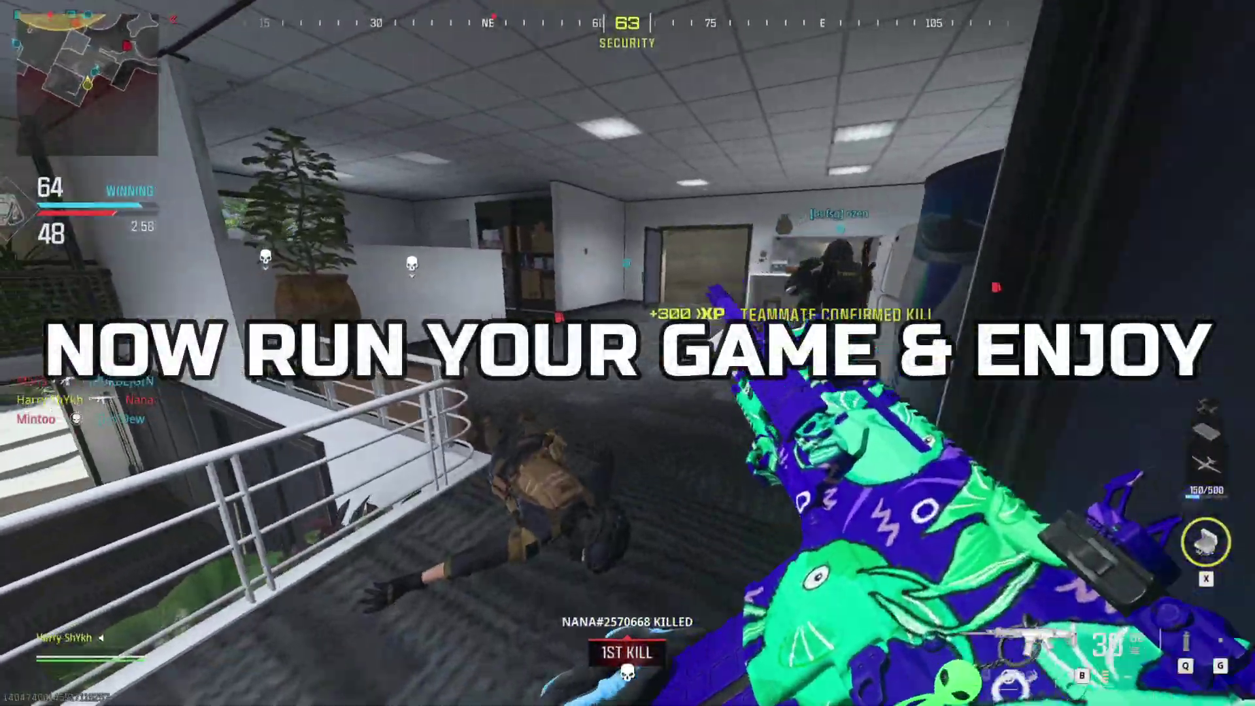
{"action": "key", "text": "b"}
{"action": "key", "text": "w"}
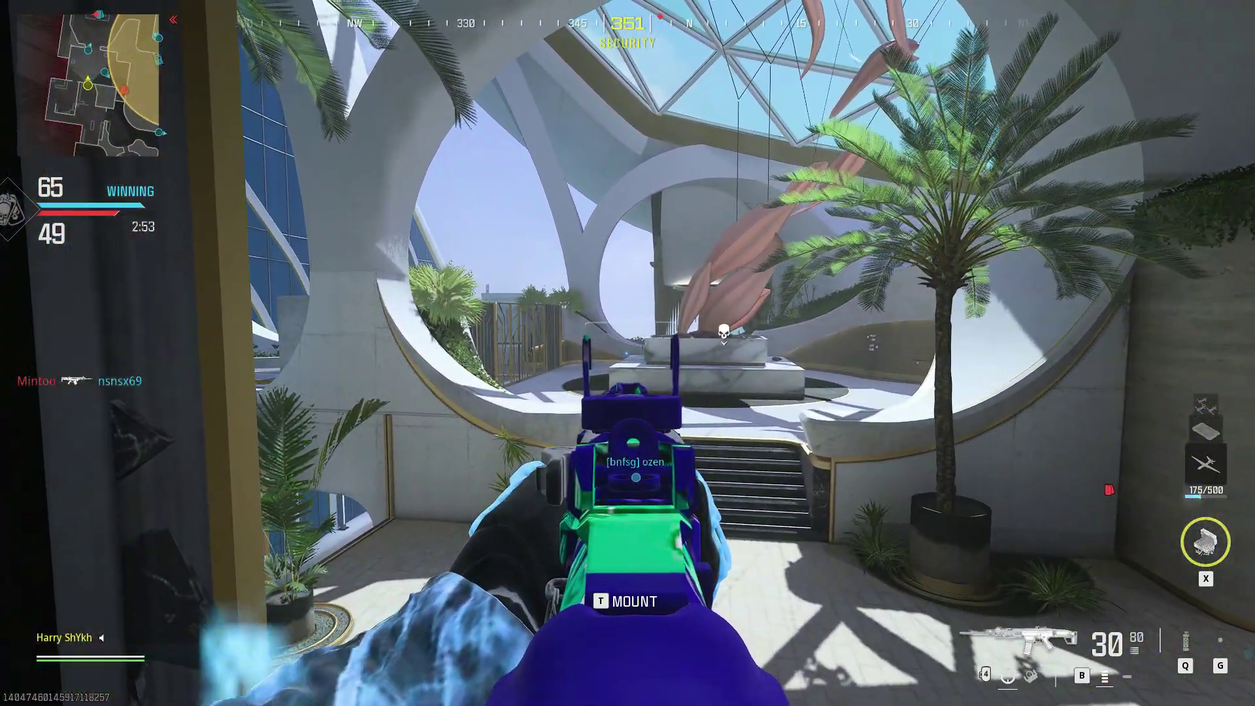
{"action": "left_click", "coordinate": [628, 353]}
{"action": "left_click", "coordinate": [628, 353]}
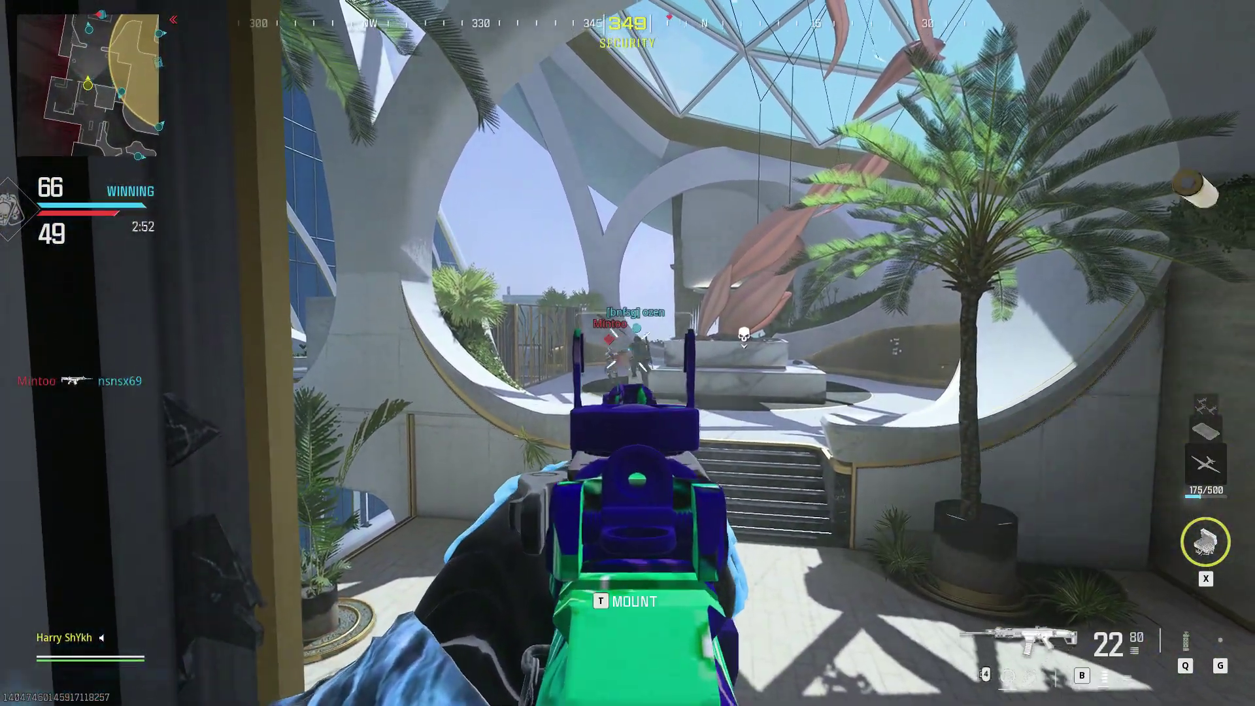
{"action": "key", "text": "r"}
{"action": "key", "text": "w"}
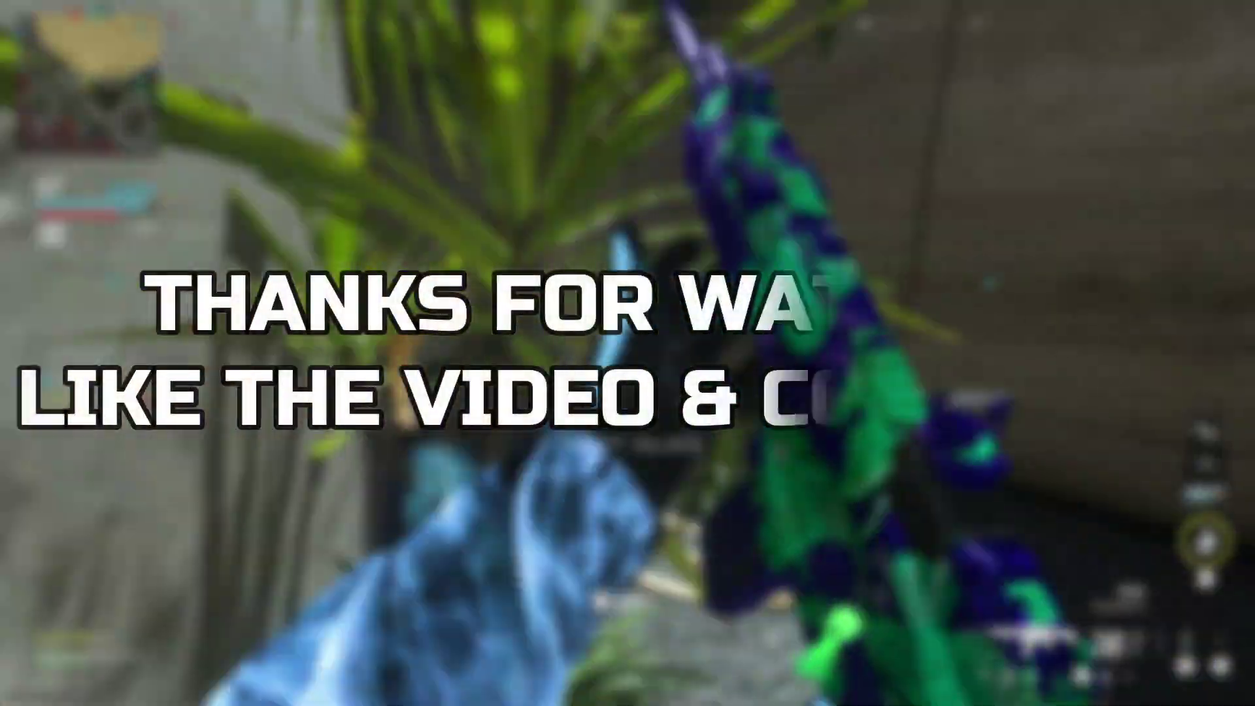